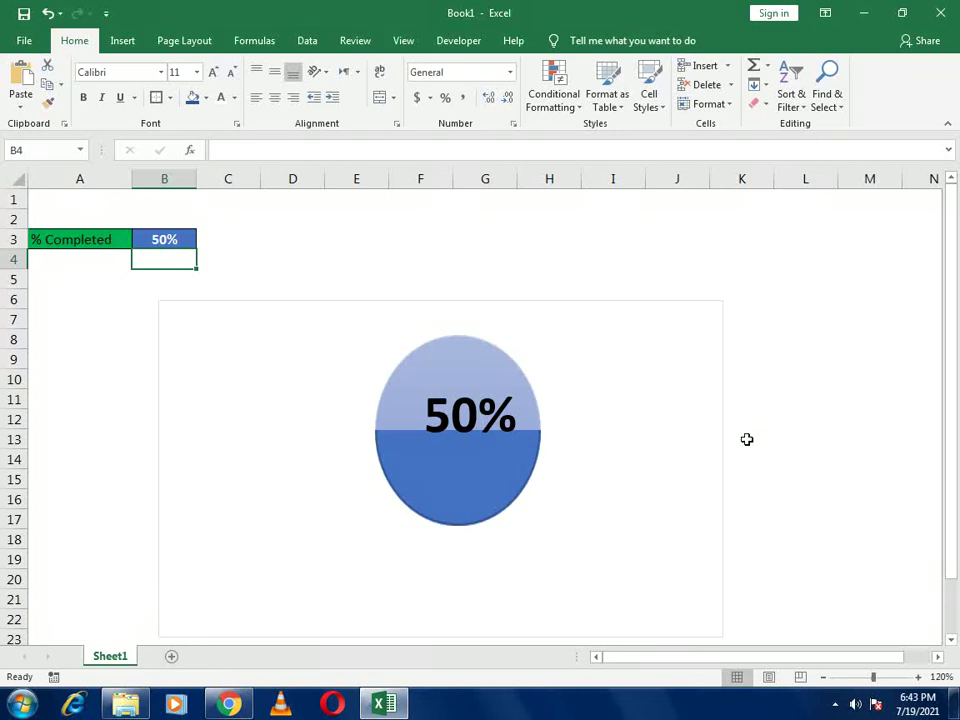
Enter 40 and then 80 in B3 so the oval chart fills to 80%
click(467, 285)
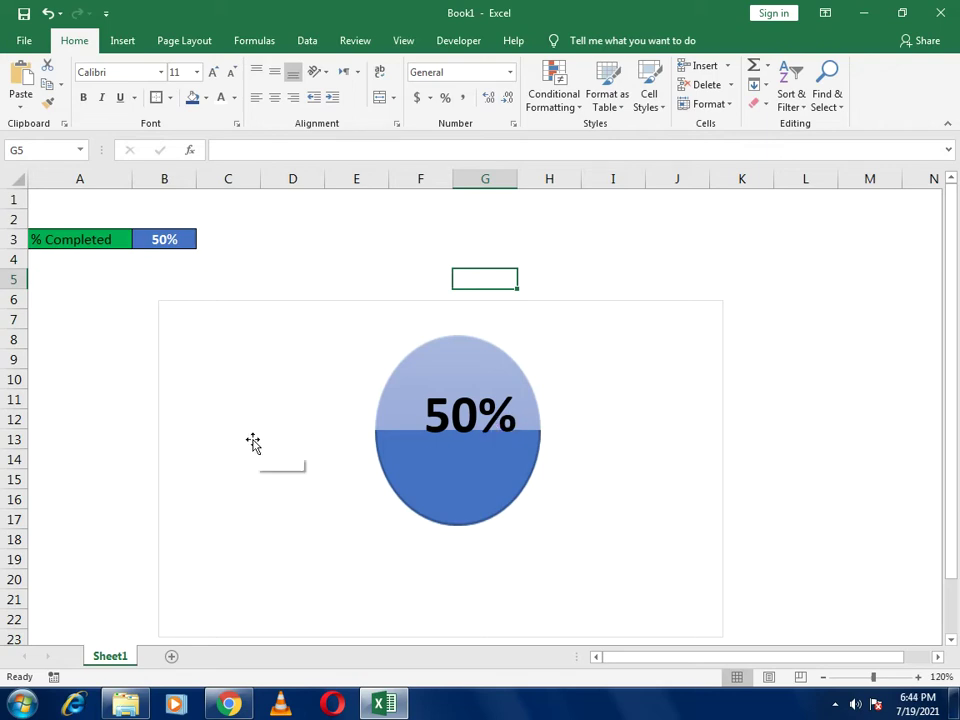
click(184, 247)
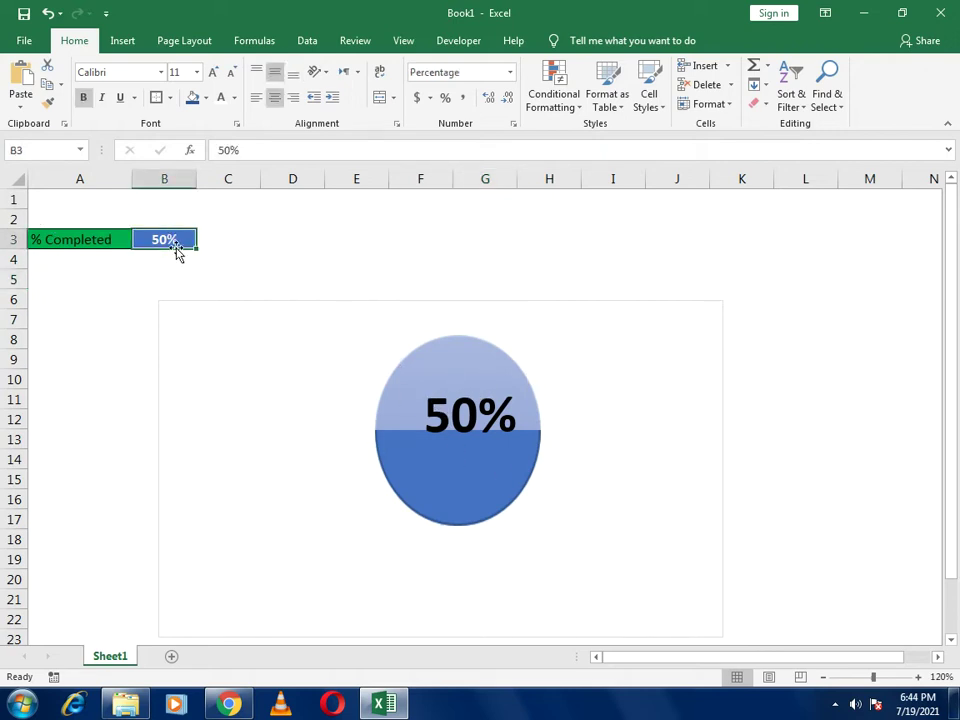
text(40)
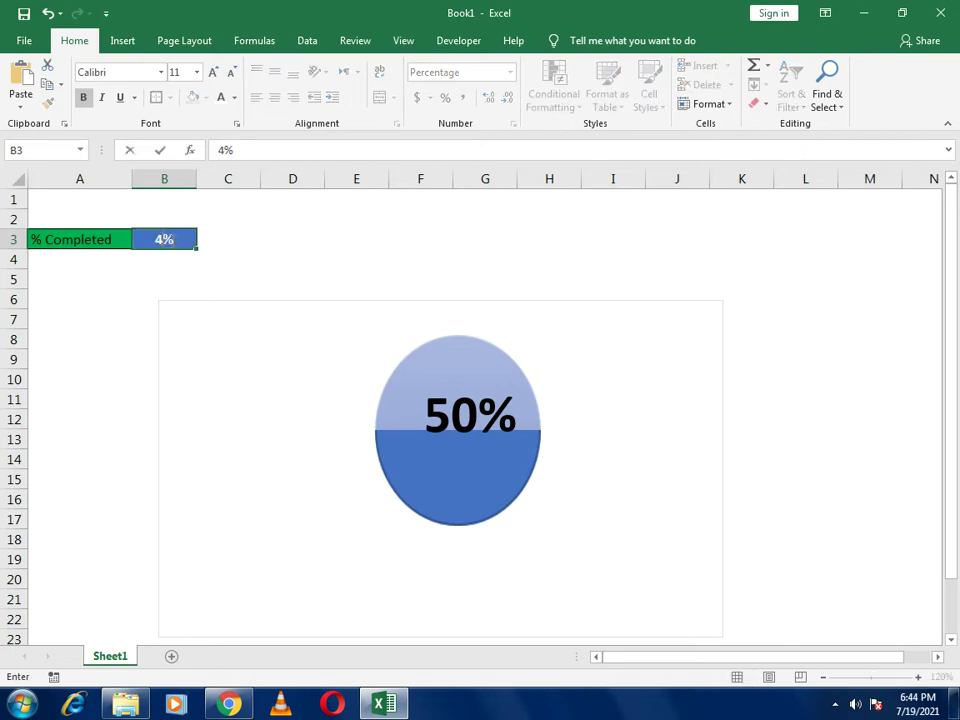
key(Return)
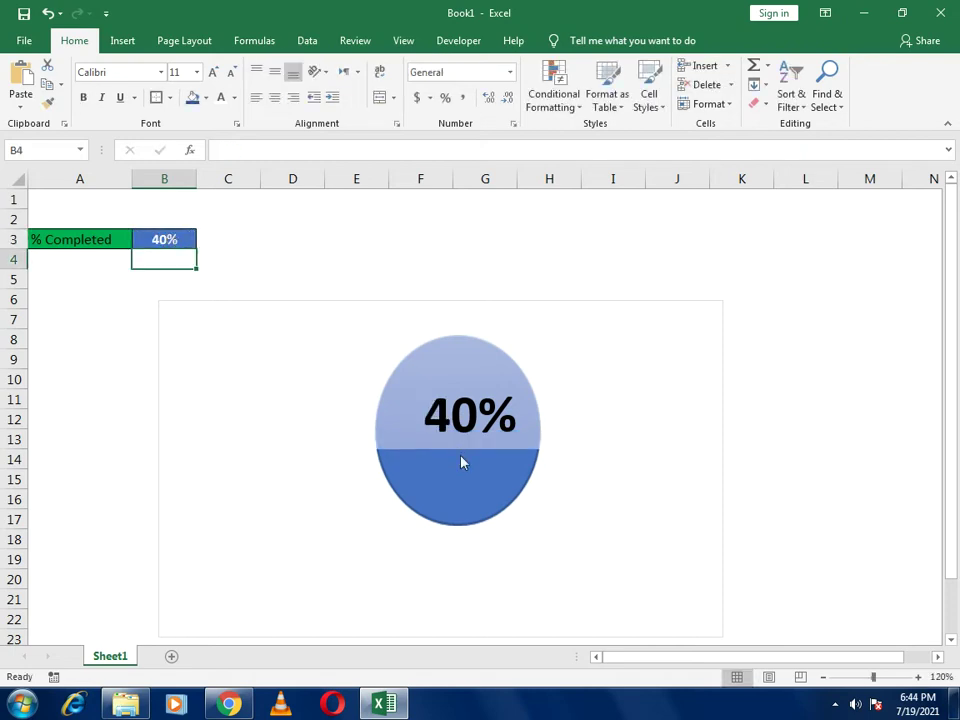
click(167, 240)
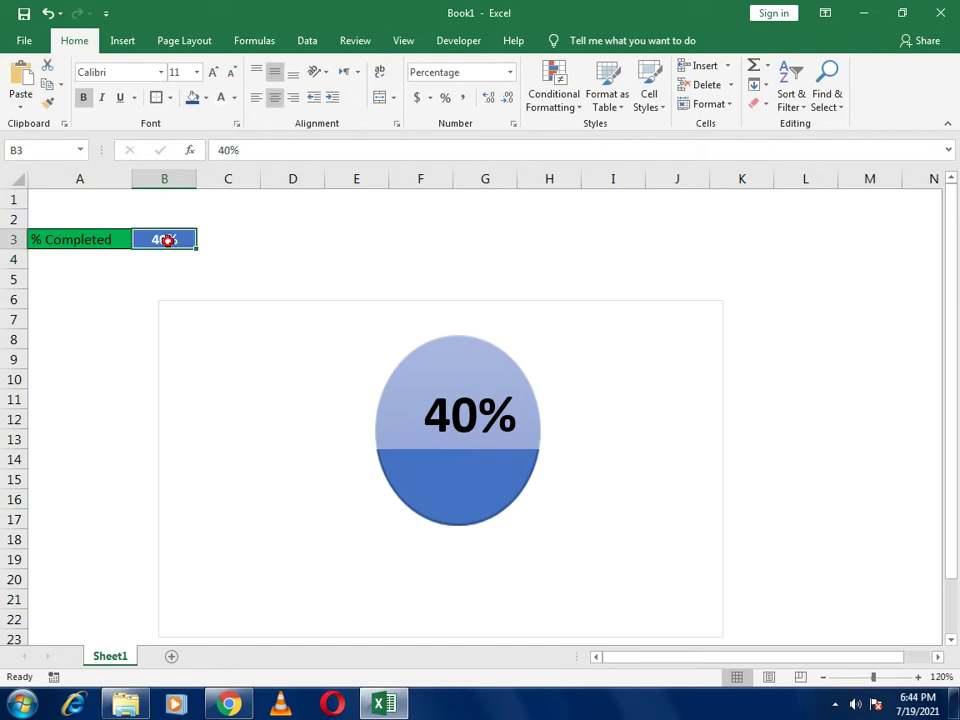
text(80)
key(Return)
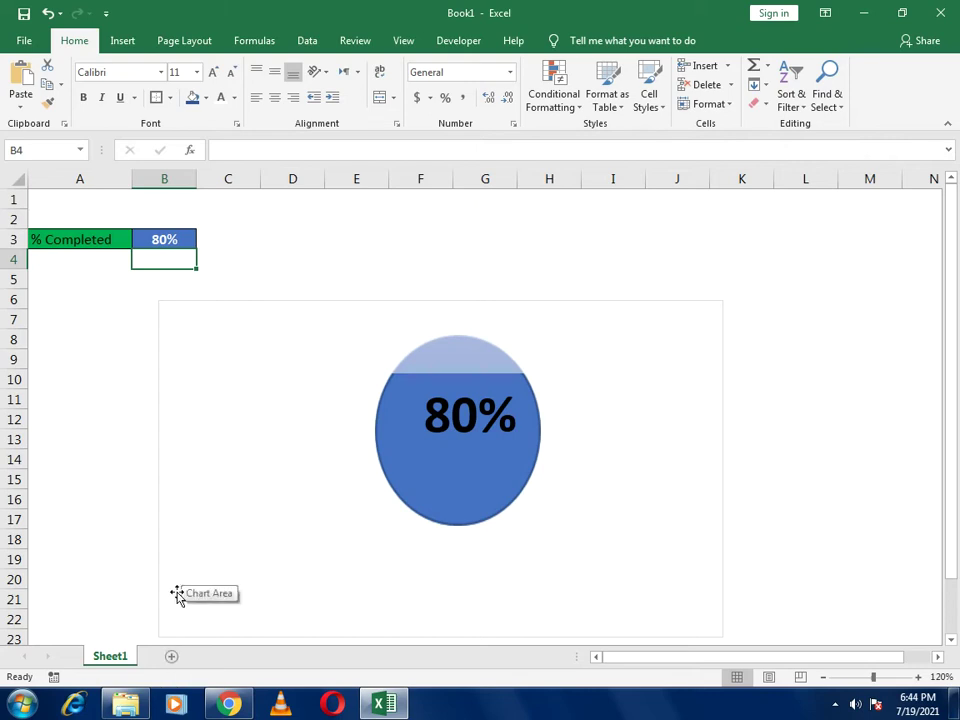
Add a new blank worksheet, widen columns A and B, and zoom to 120%
click(173, 657)
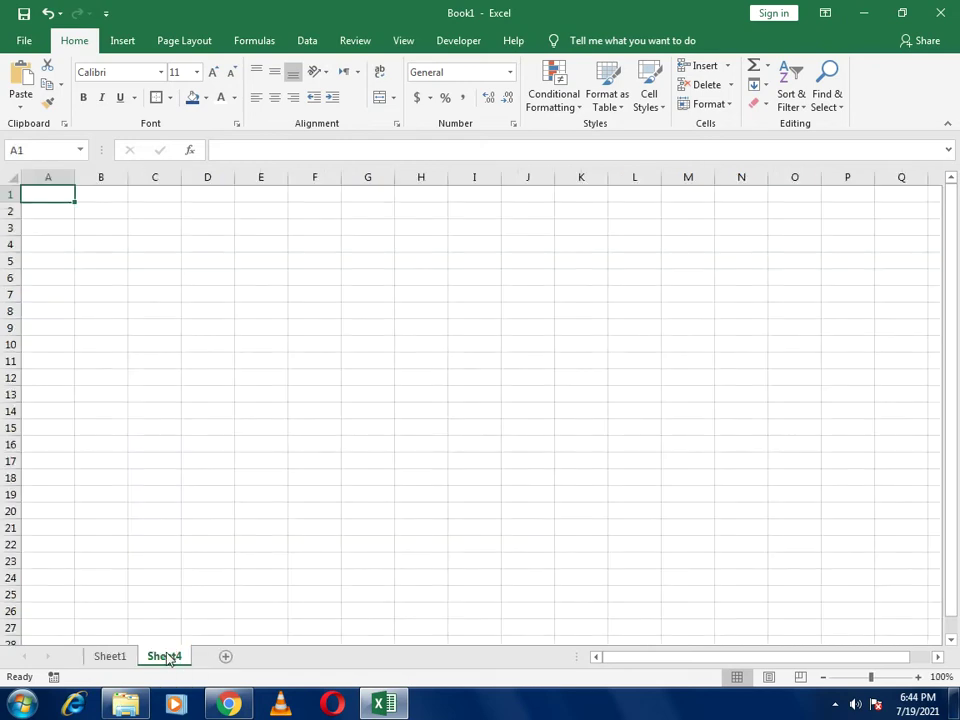
drag(77, 178, 189, 178)
click(176, 178)
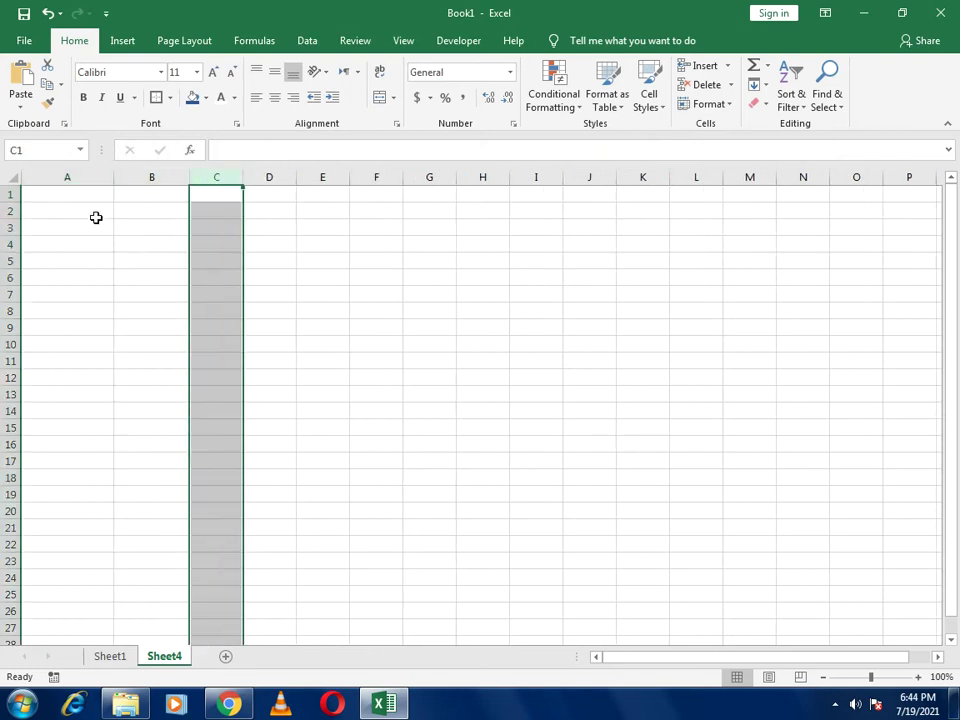
click(95, 216)
click(919, 678)
click(919, 678)
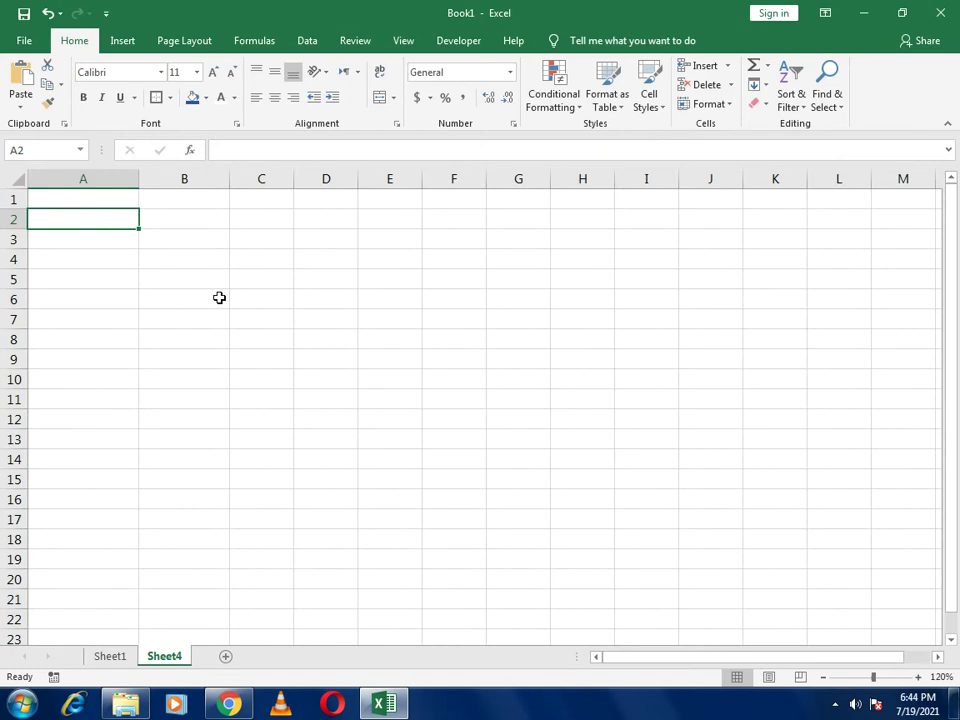
Type the label % Completed in A2 and 50 in B2
text(% Completed)
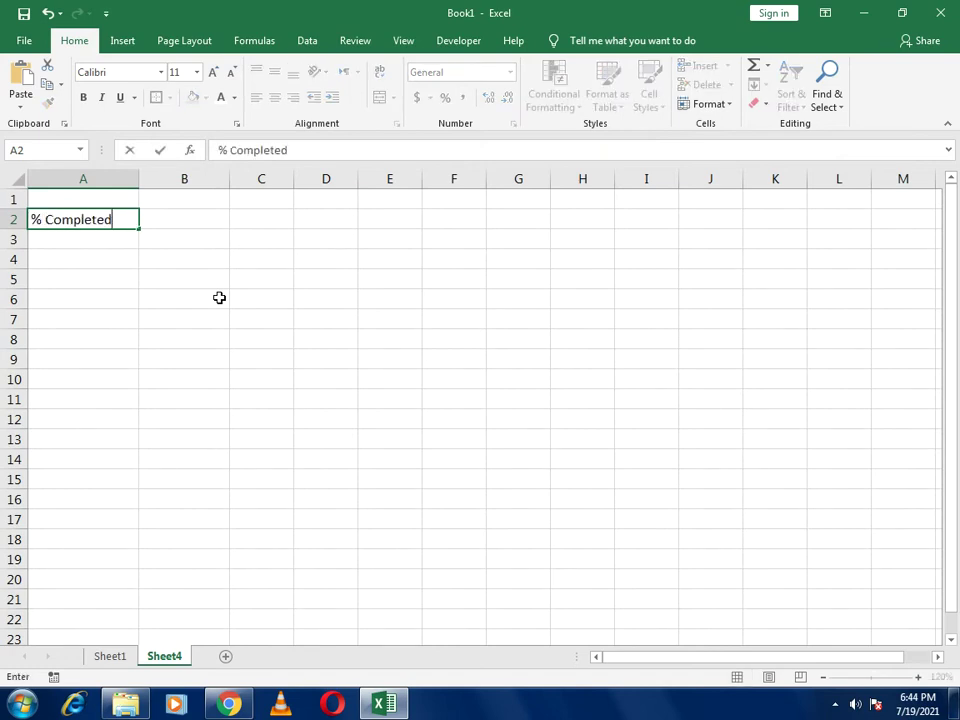
key(Return)
key(Up)
key(Right)
text(50)
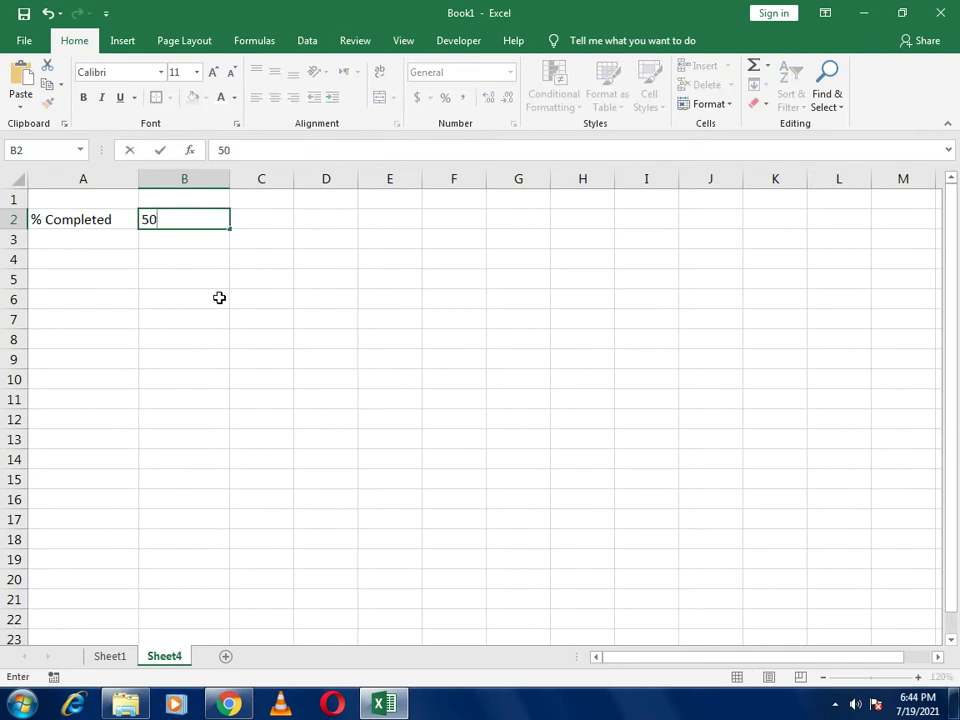
key(Return)
Centre A2:B2 and give both cells All Borders
drag(83, 211, 171, 216)
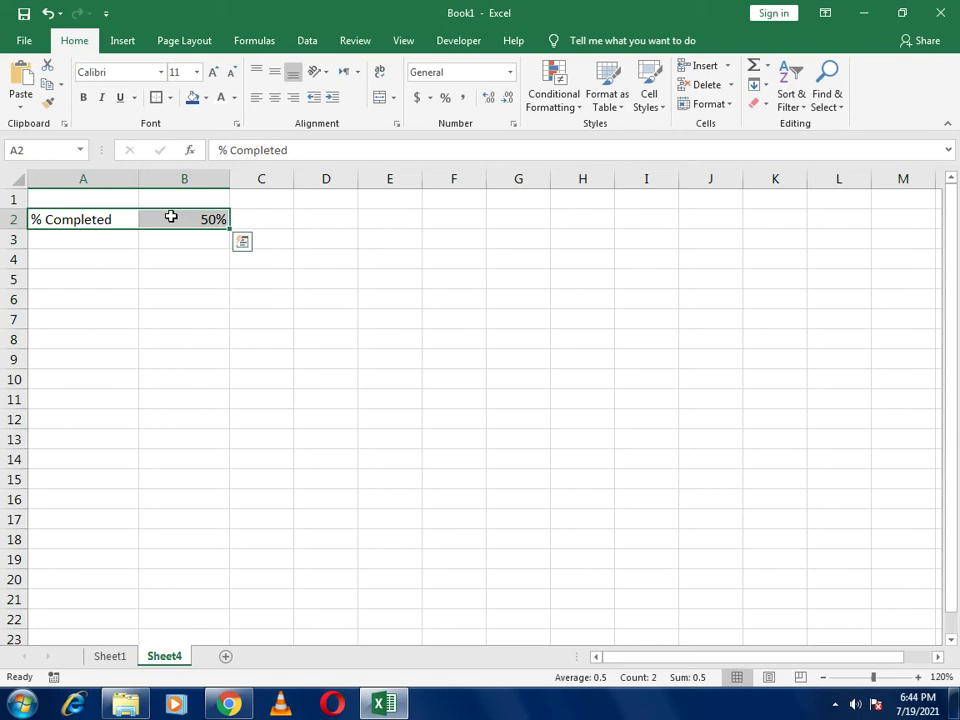
click(274, 97)
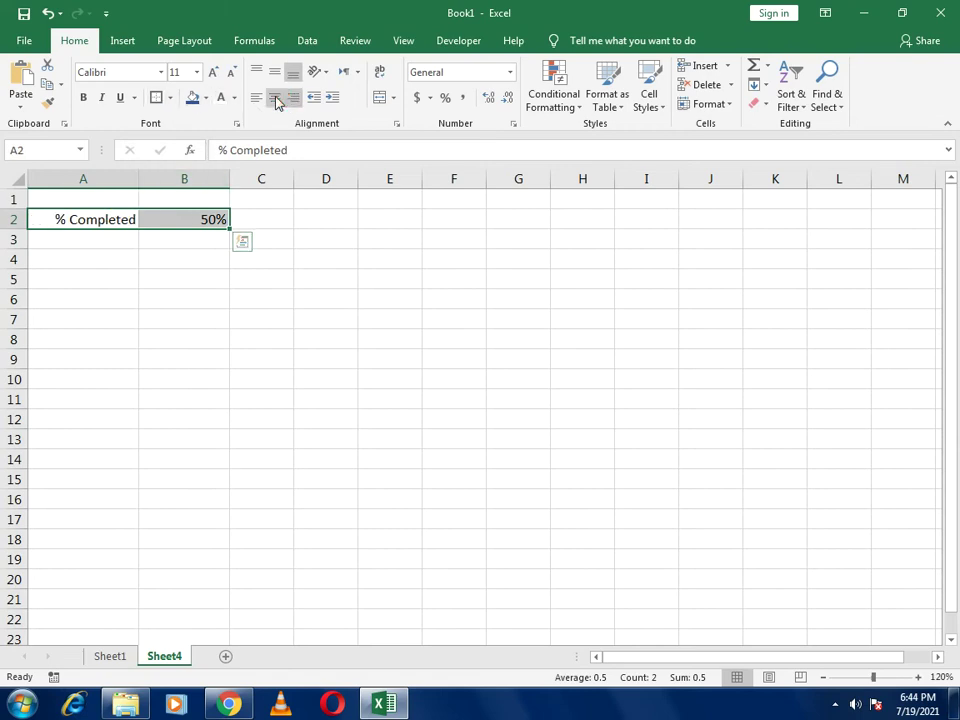
click(170, 98)
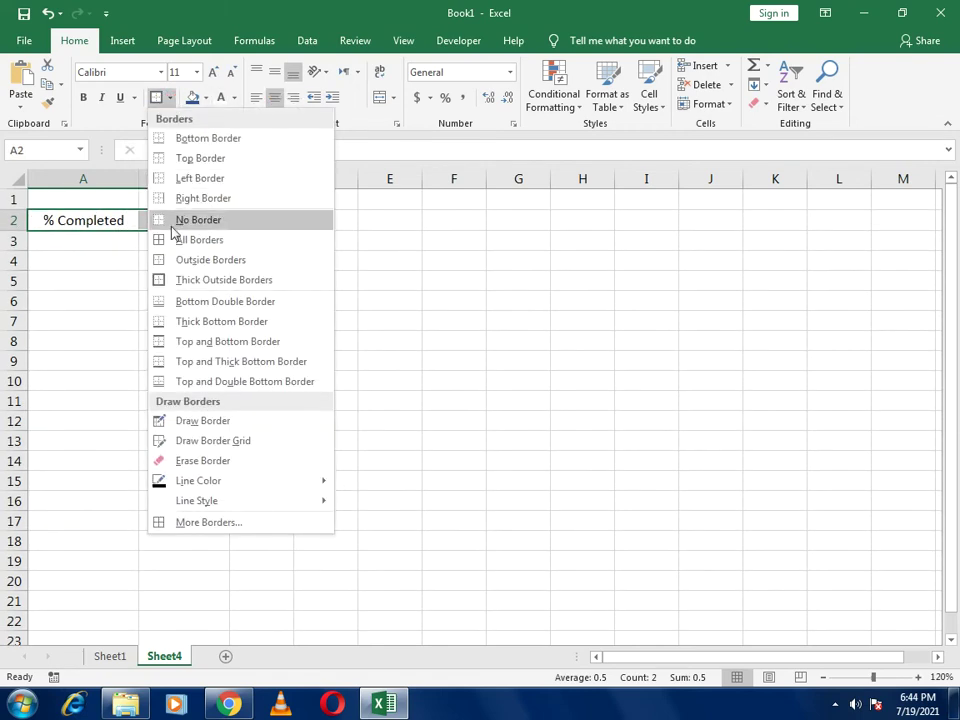
click(172, 240)
Fill the A2 label green and make it bold
click(86, 220)
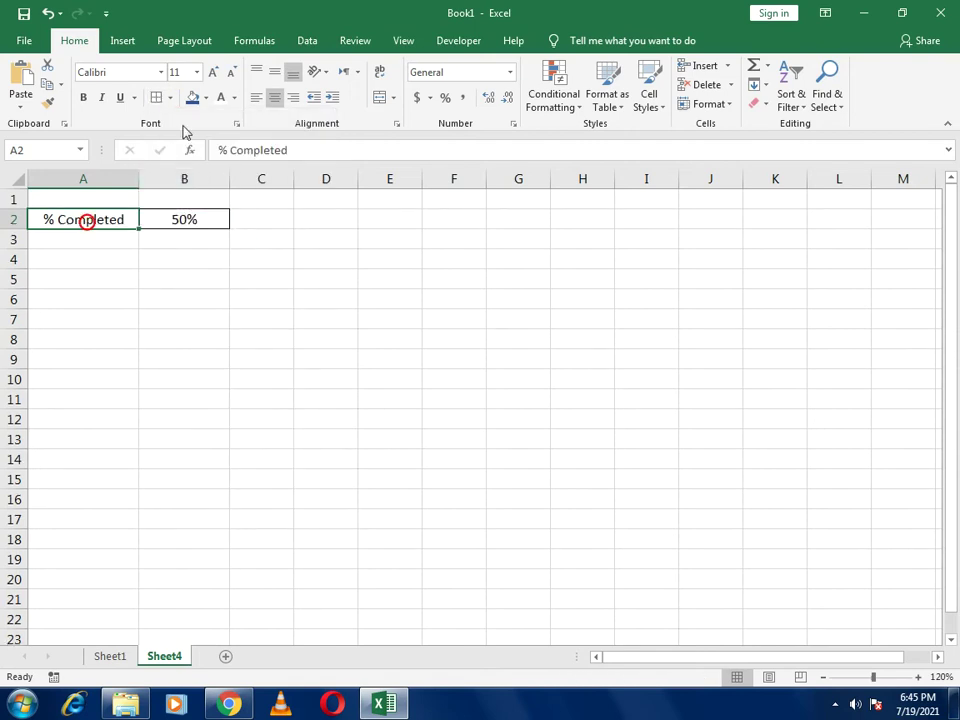
click(206, 98)
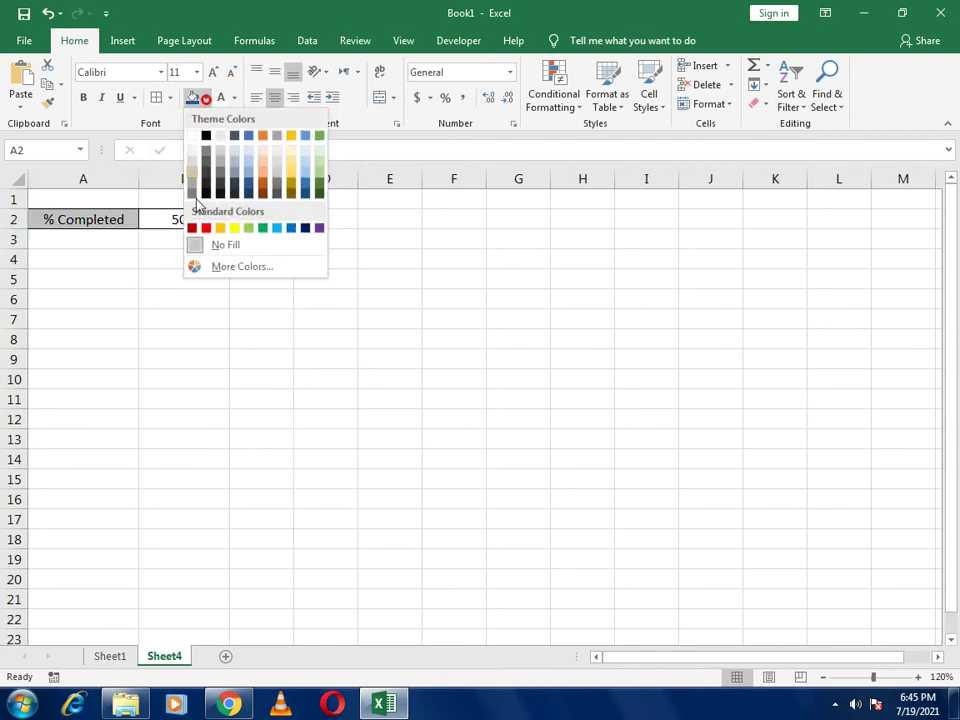
click(264, 228)
click(83, 97)
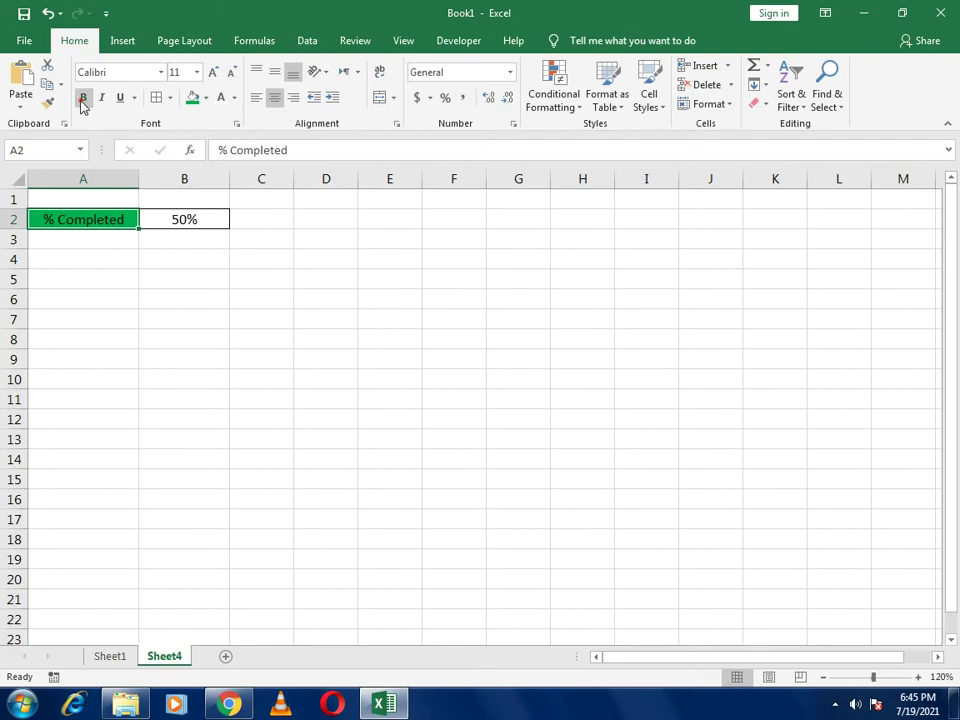
Fill B2 dark blue with bold white text, then select A2:B2
click(178, 228)
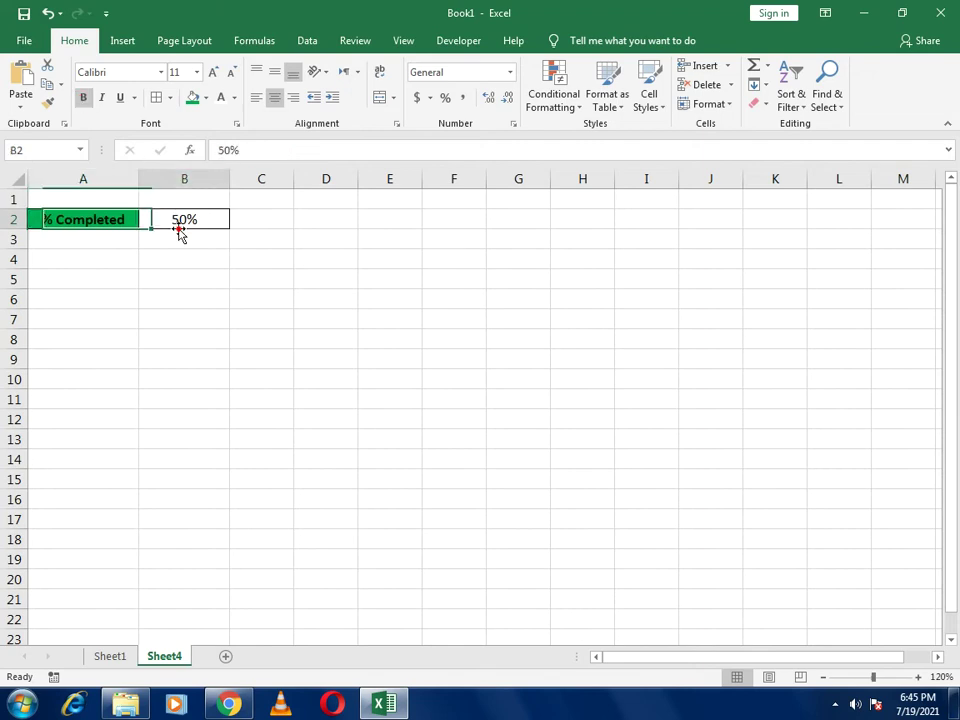
click(206, 98)
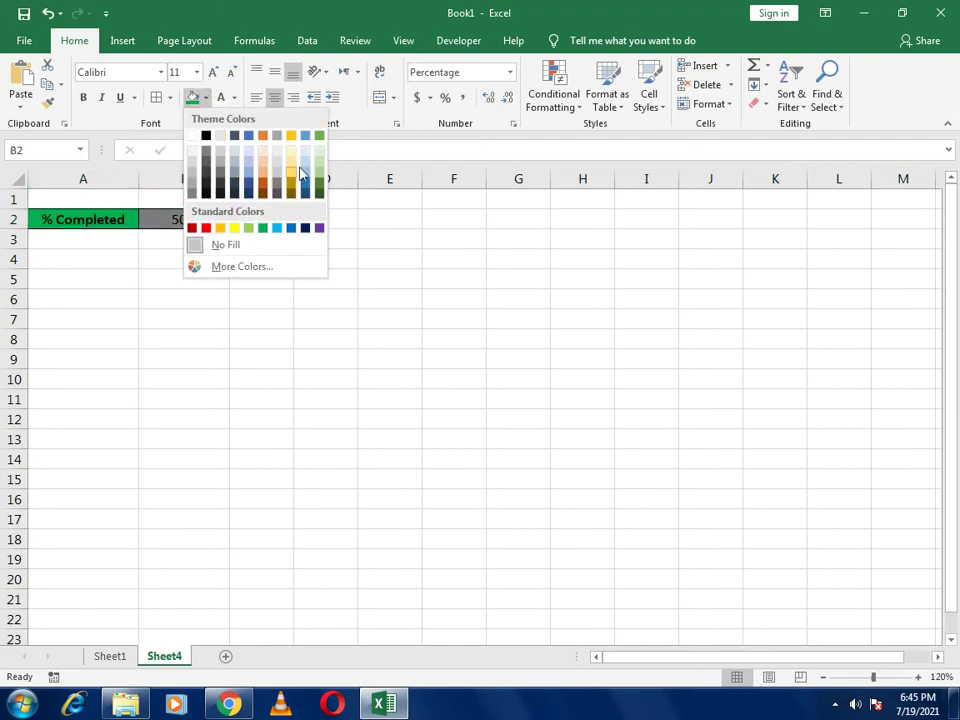
click(248, 197)
click(233, 98)
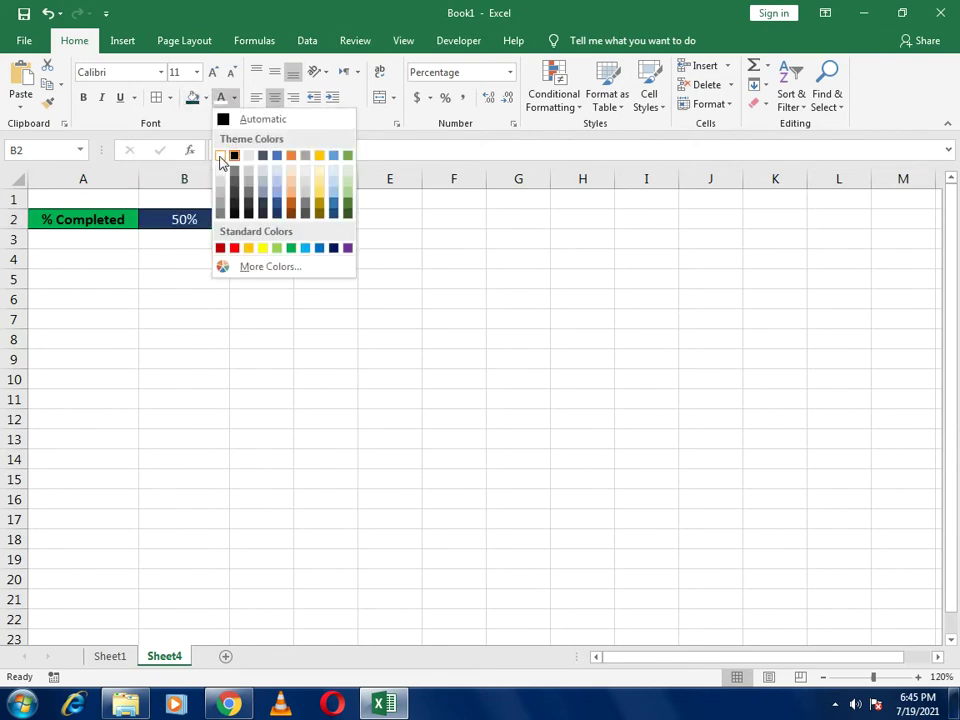
click(221, 160)
click(379, 319)
click(163, 222)
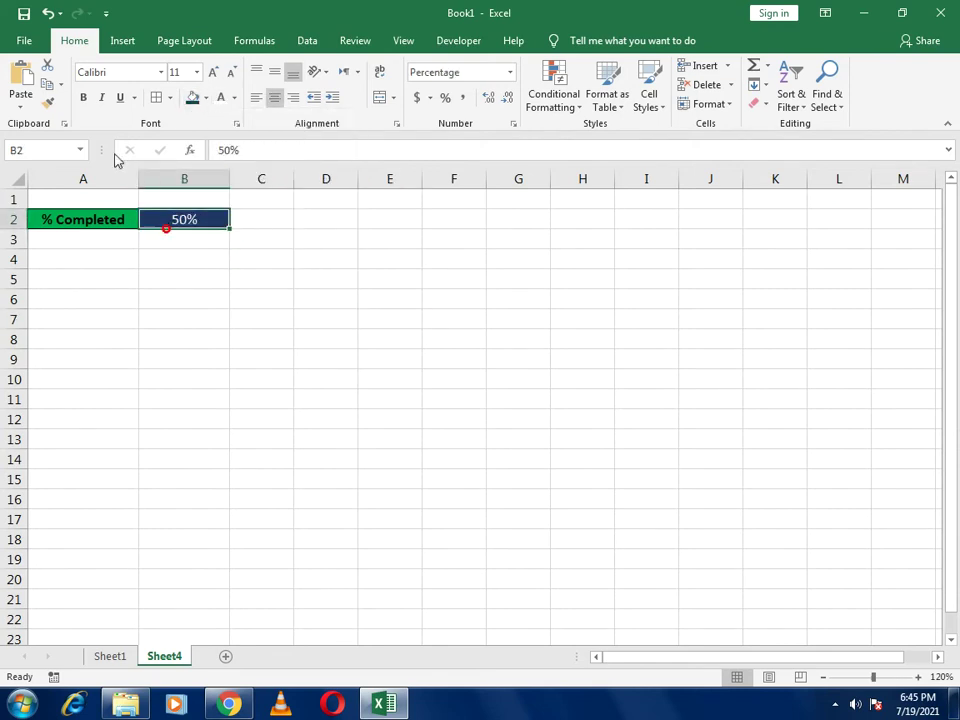
click(84, 97)
click(341, 301)
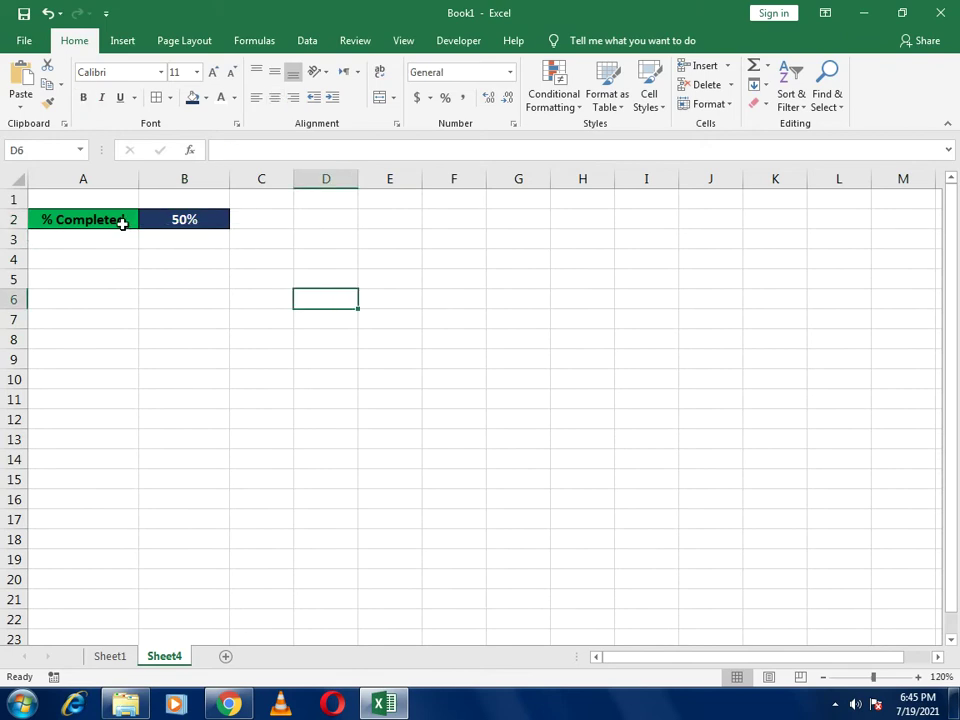
click(527, 371)
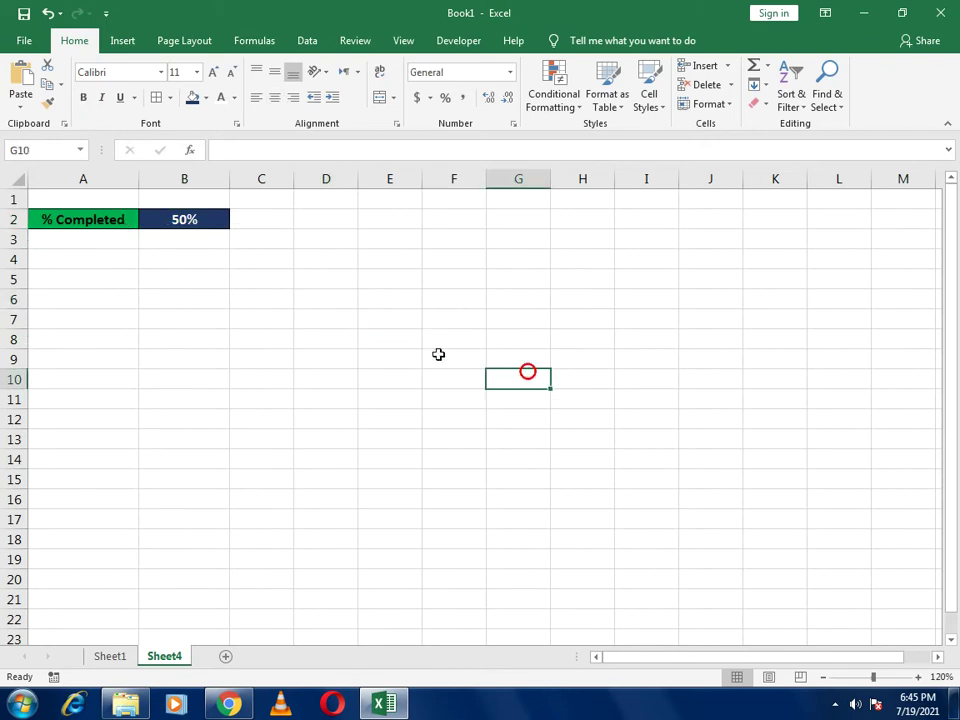
drag(46, 228, 205, 224)
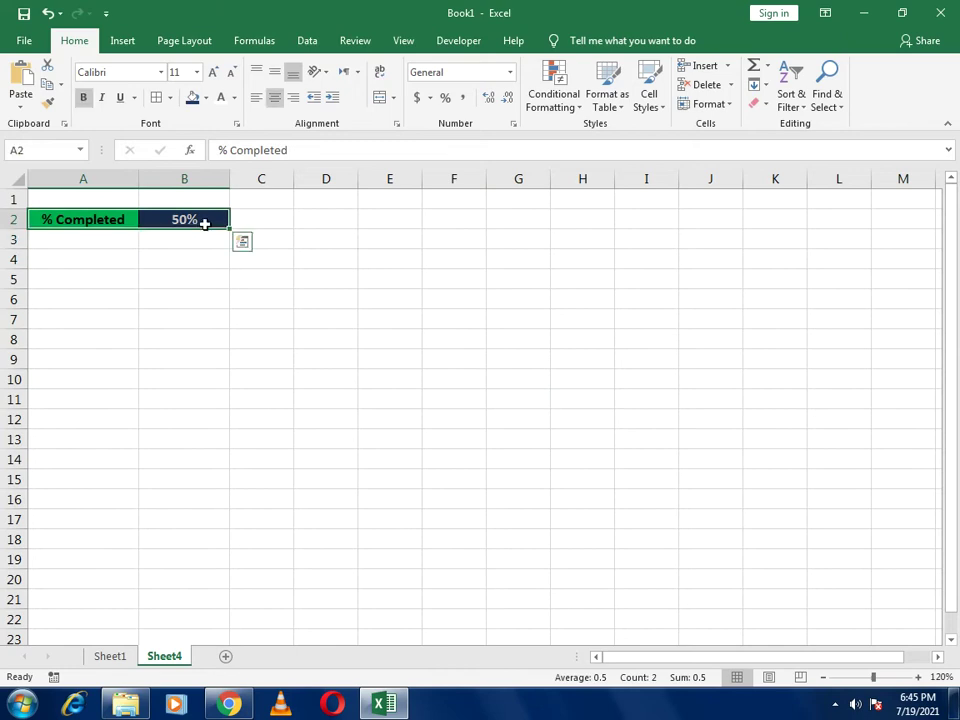
click(123, 41)
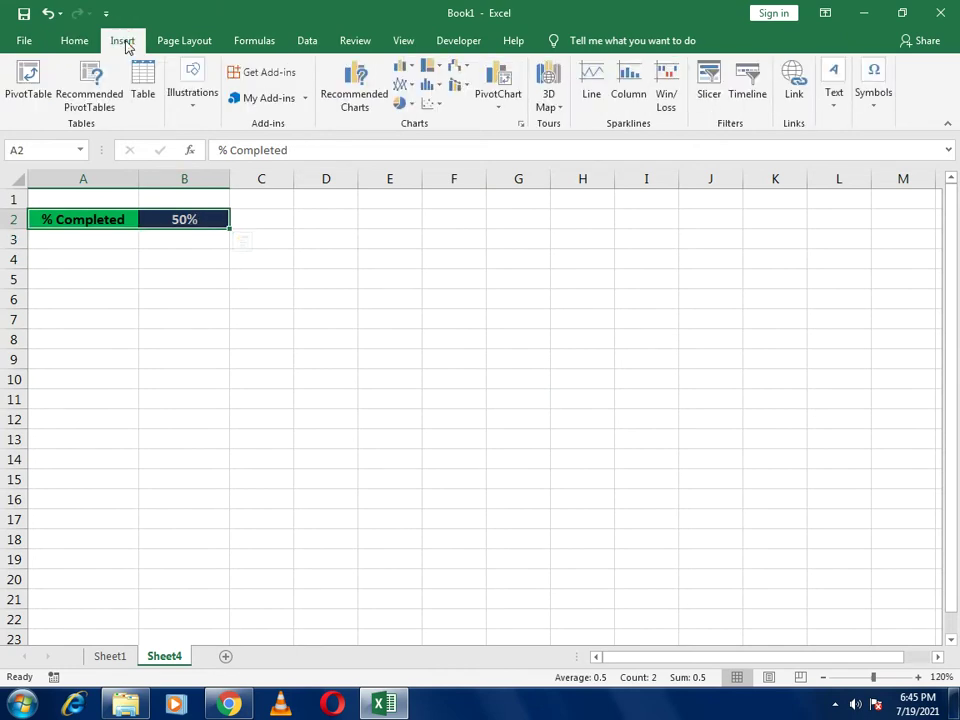
Insert a clustered column chart of A2:B2 and nudge it down slightly
click(404, 70)
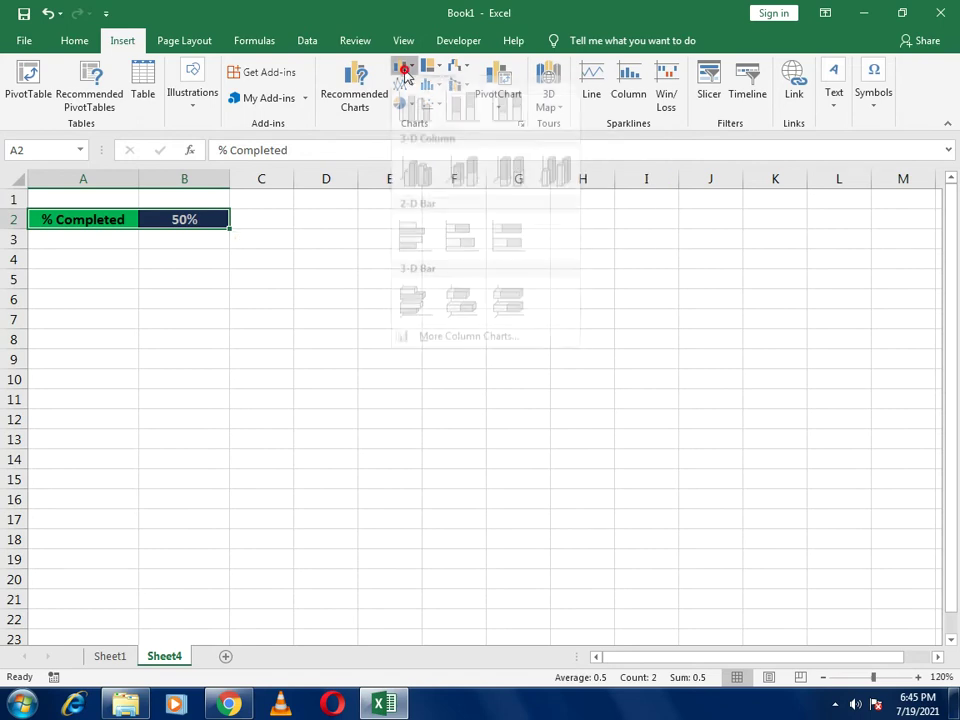
click(415, 121)
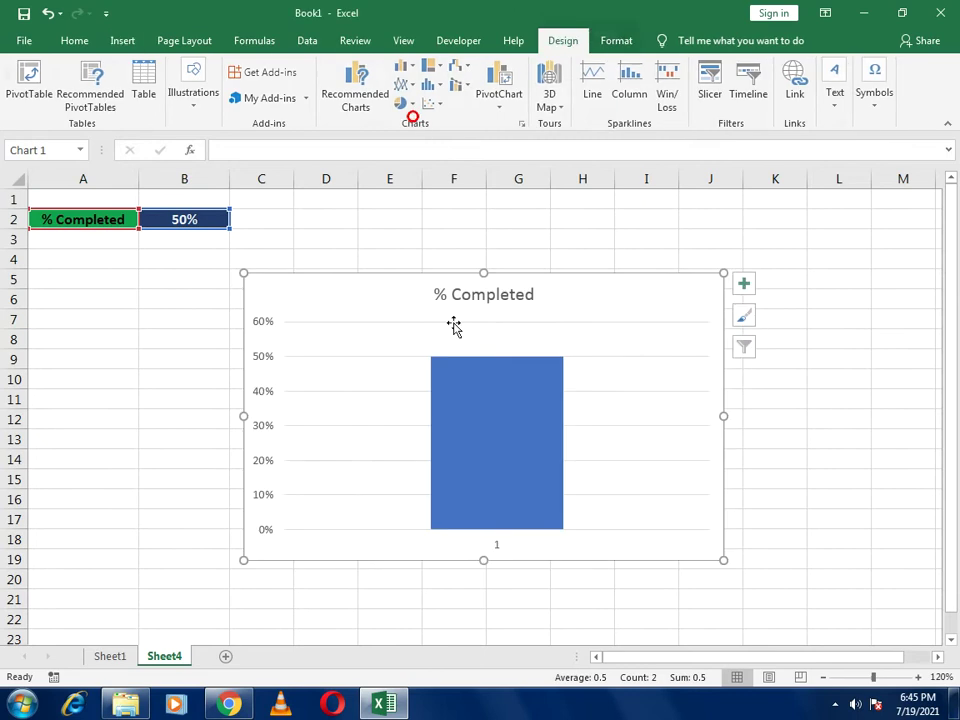
click(568, 296)
drag(572, 304, 579, 326)
Add Series2 with values ={1} and move it above % Completed
mouse_move(549, 450)
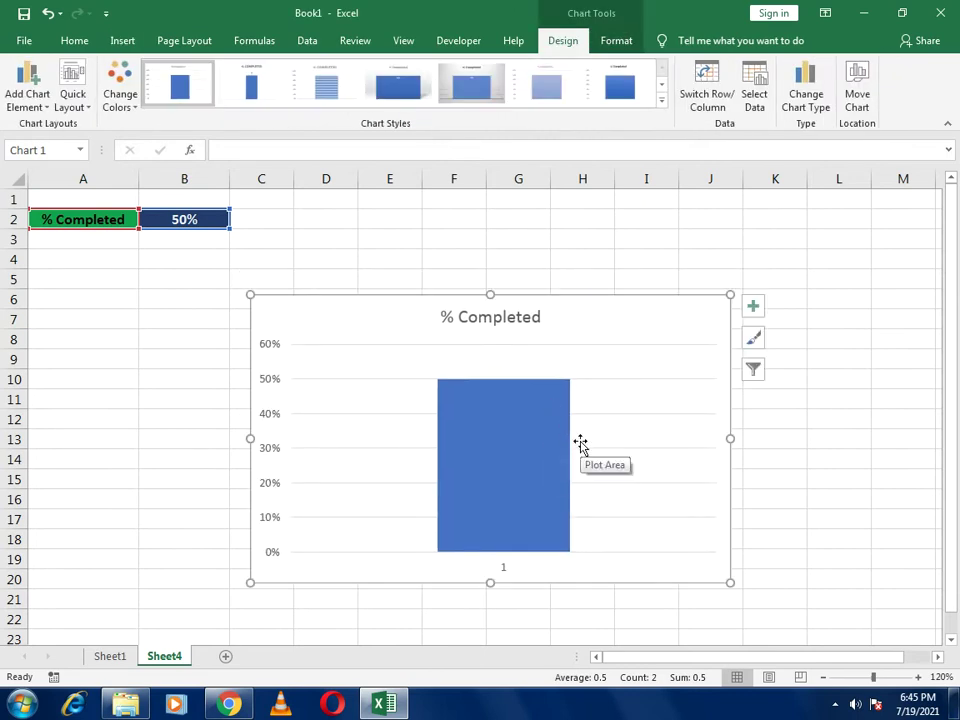
right_click(529, 476)
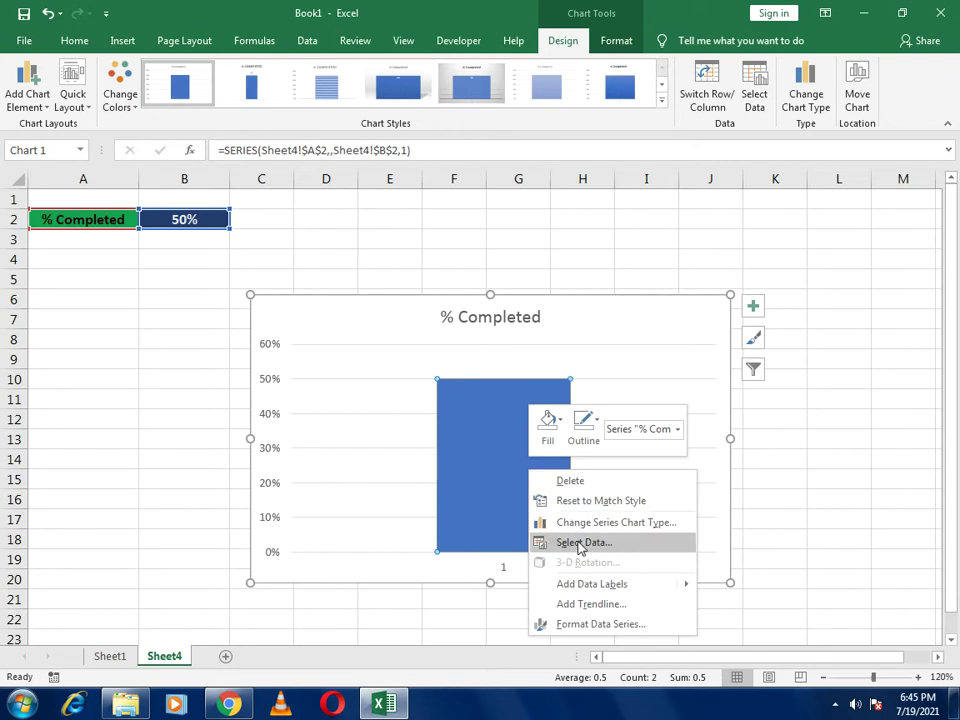
click(578, 545)
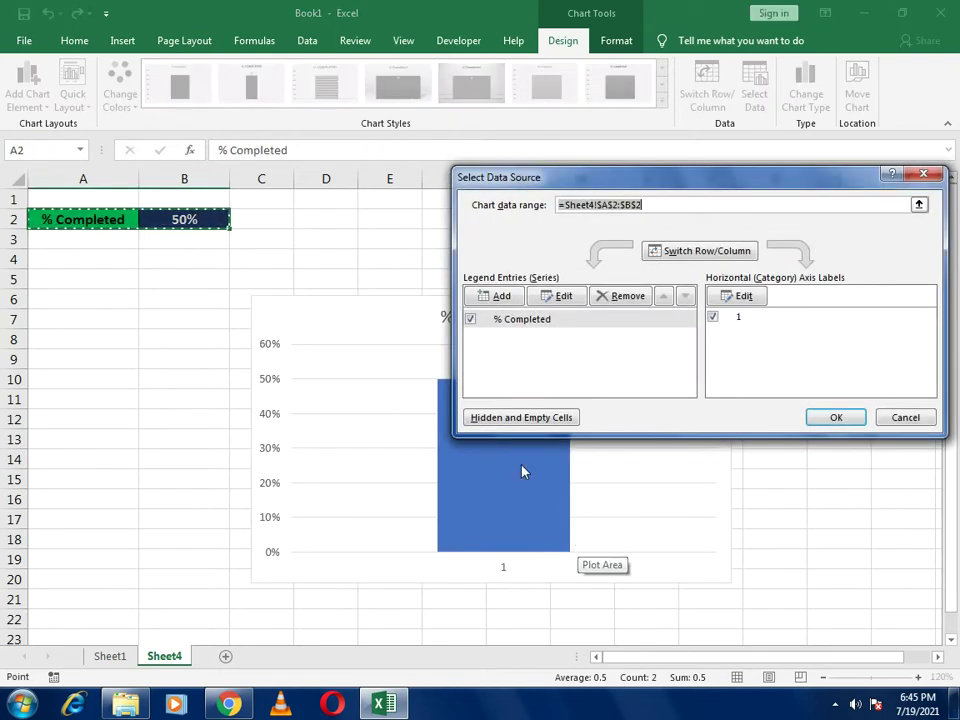
click(501, 298)
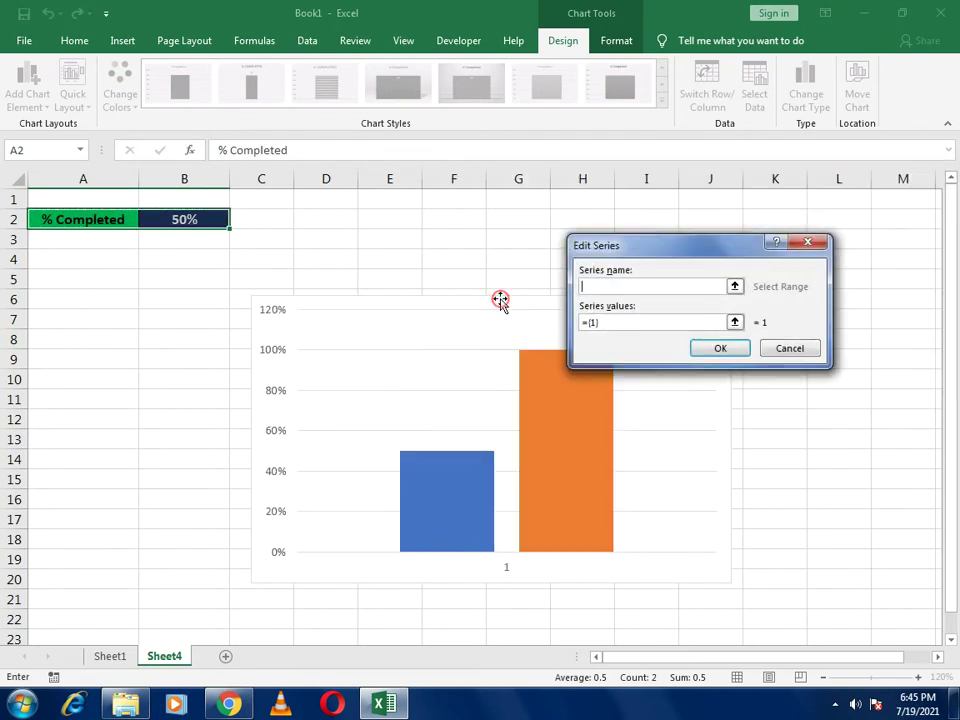
click(699, 354)
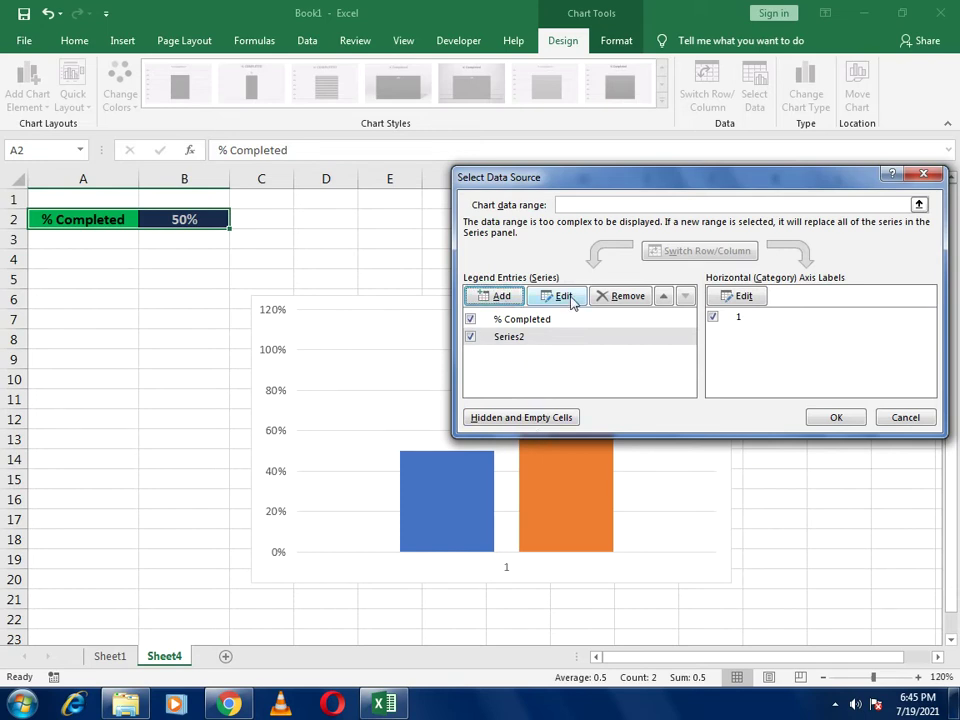
click(665, 297)
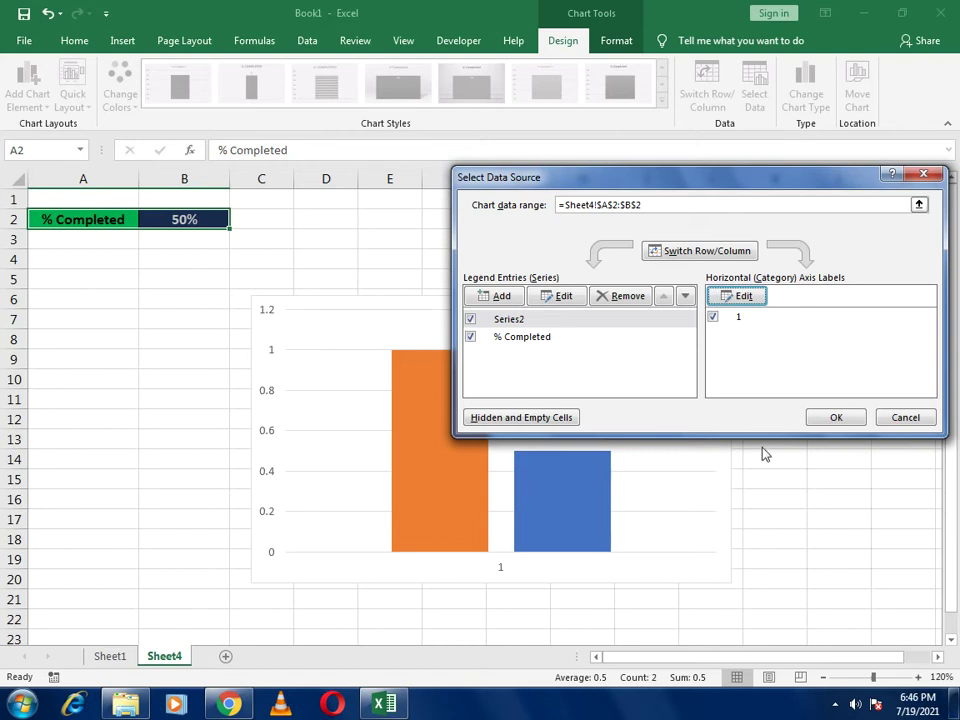
click(829, 420)
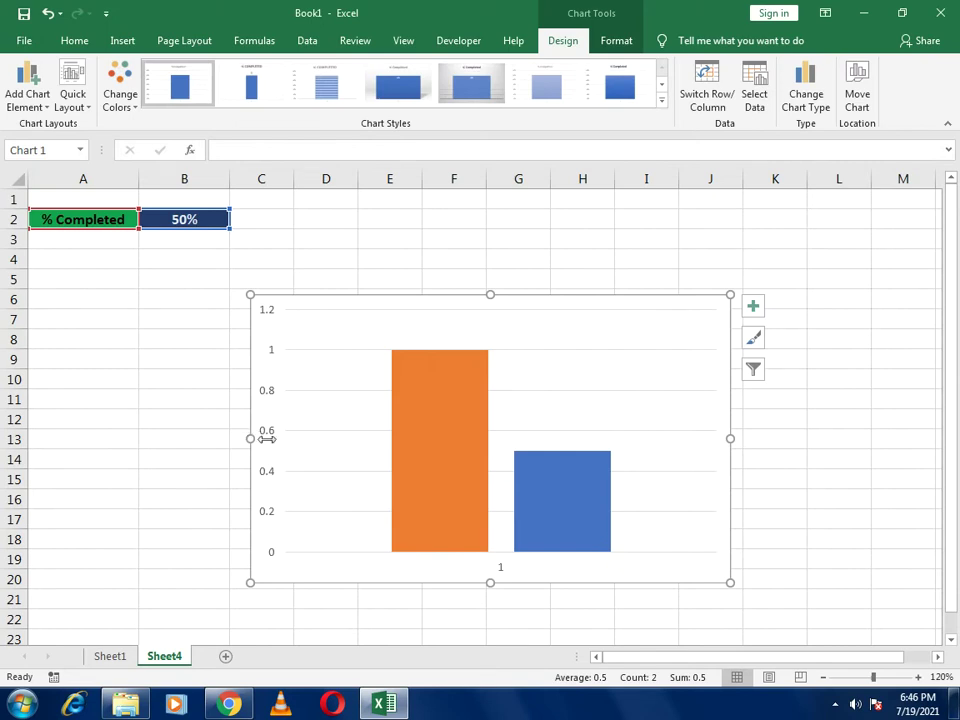
Draw an oval circle left of the chart and paste a copy at B9
click(66, 40)
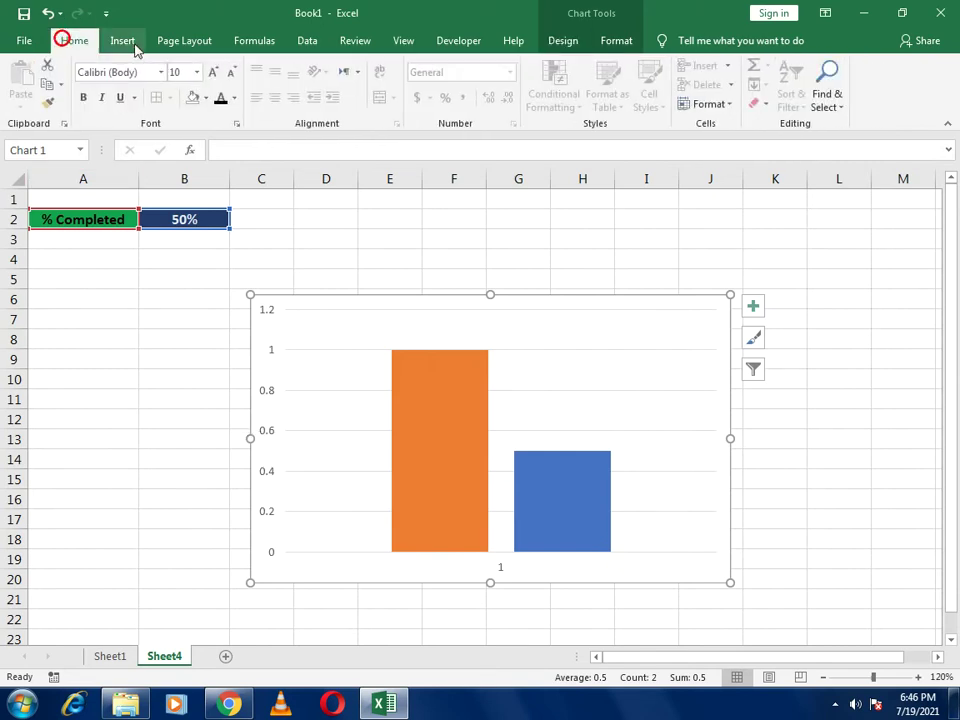
click(133, 42)
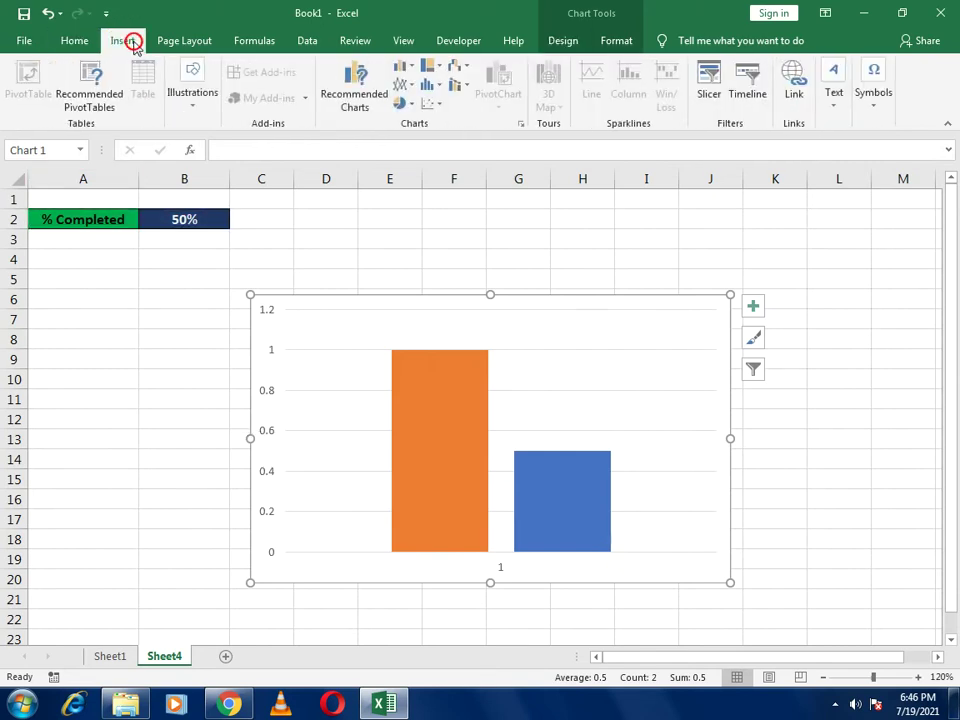
click(191, 110)
click(264, 176)
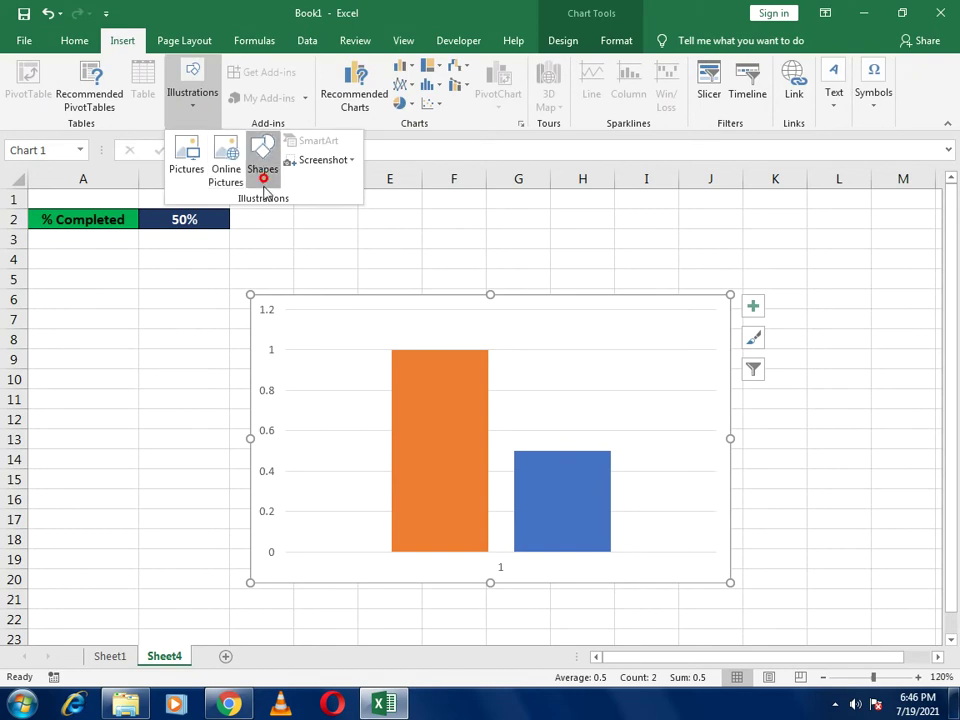
click(273, 338)
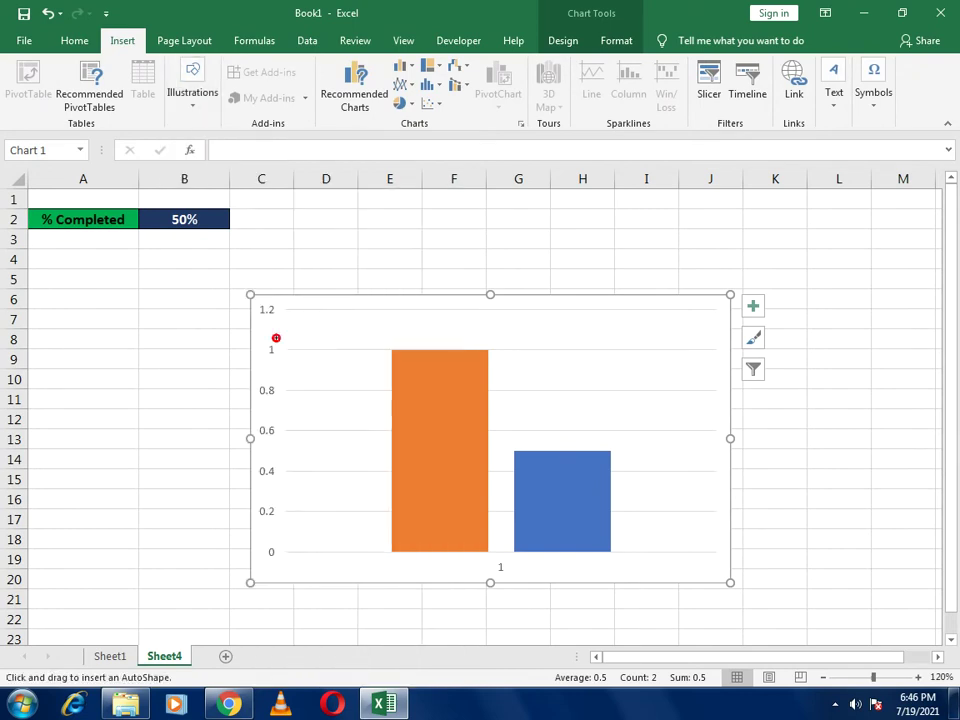
drag(37, 337, 151, 456)
right_click(95, 394)
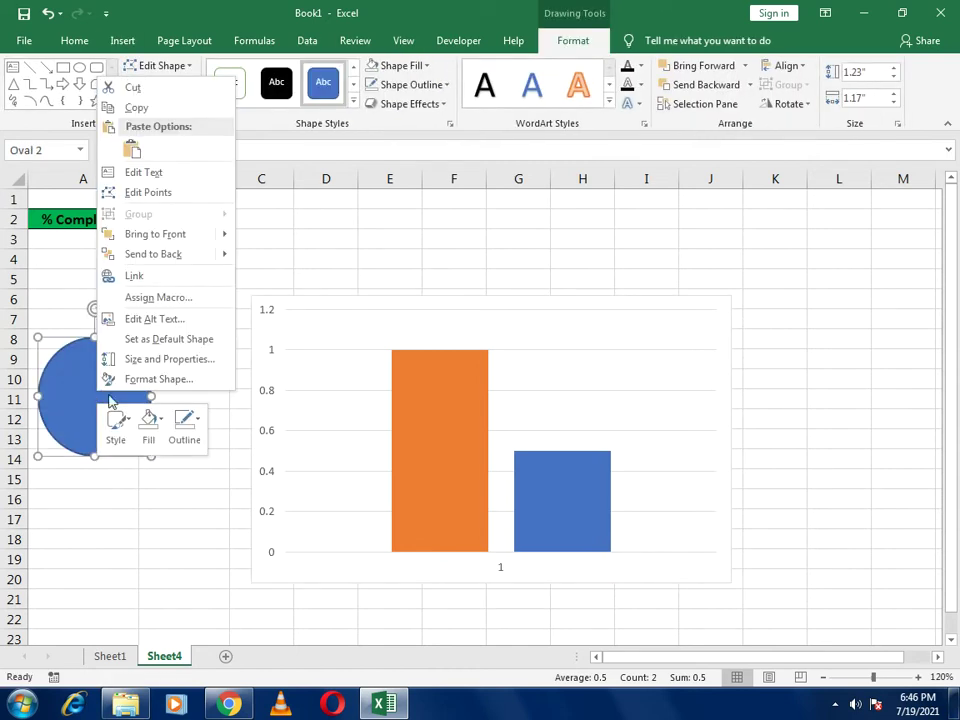
click(133, 107)
right_click(169, 366)
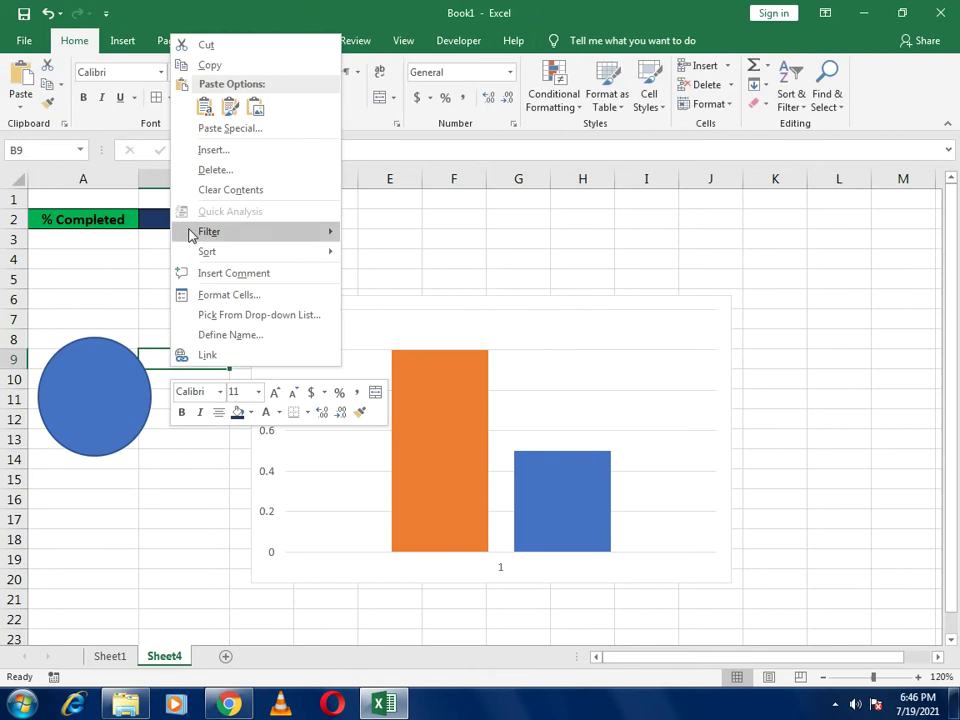
click(204, 106)
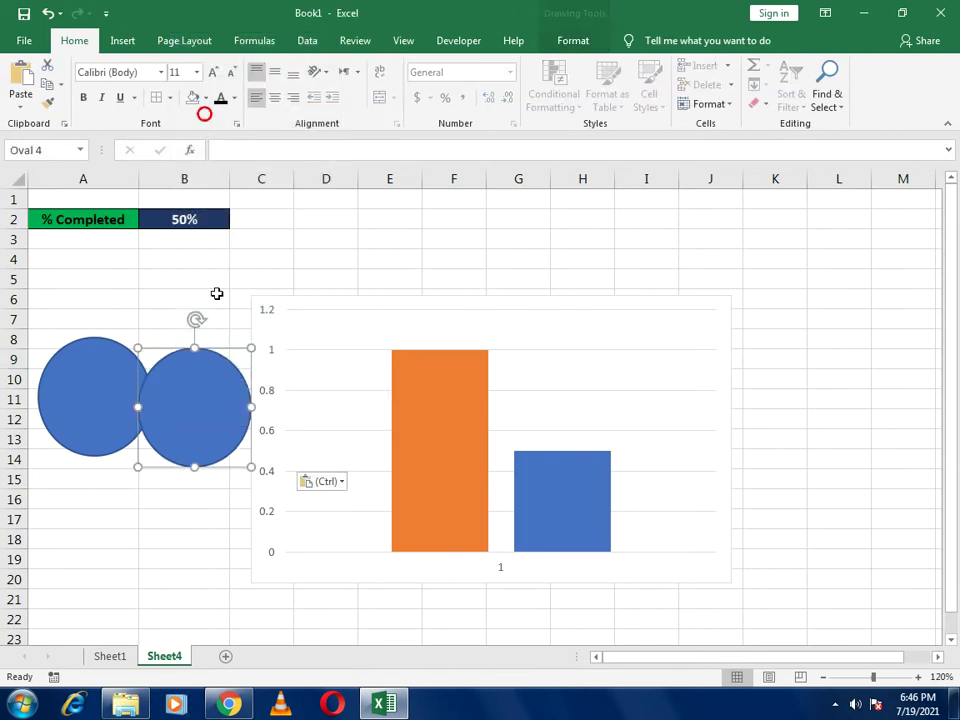
Fill the copied circle light blue and change its outline colour
right_click(203, 387)
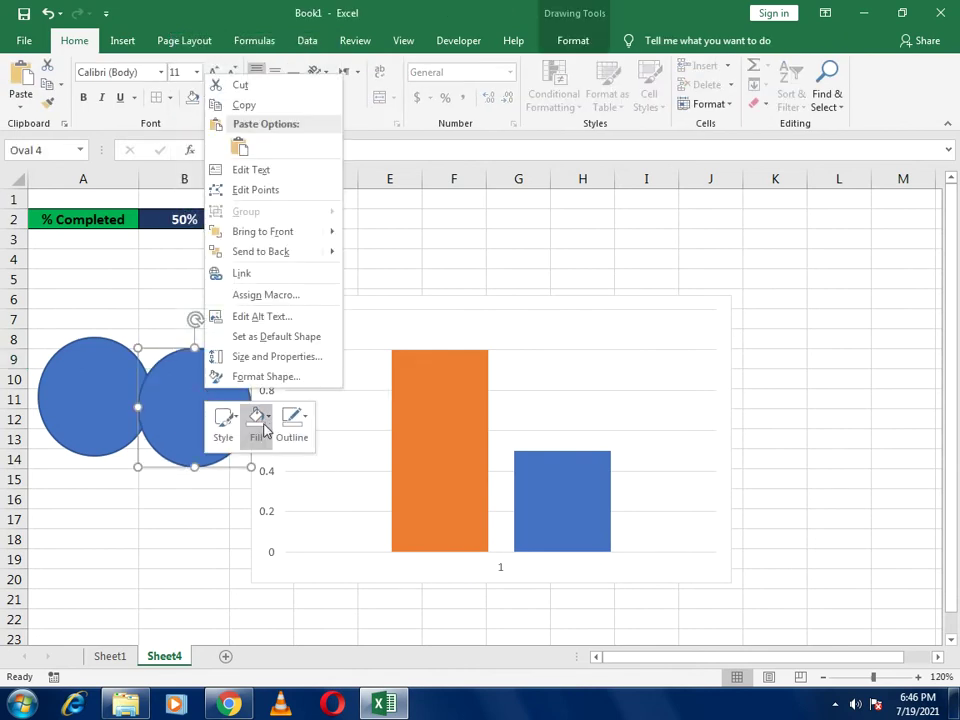
click(265, 437)
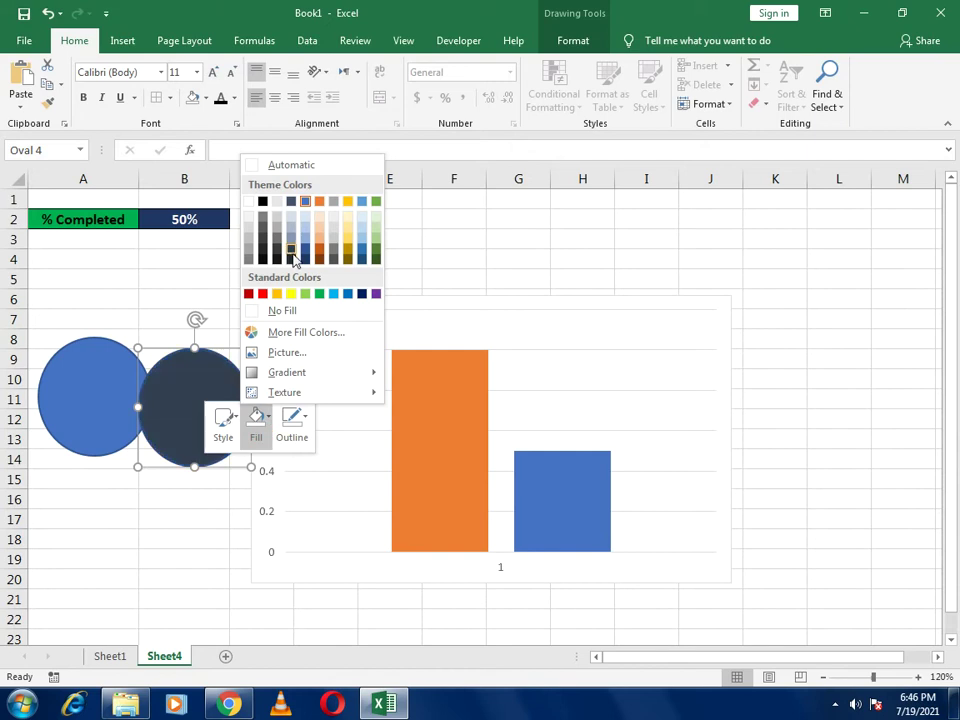
click(305, 233)
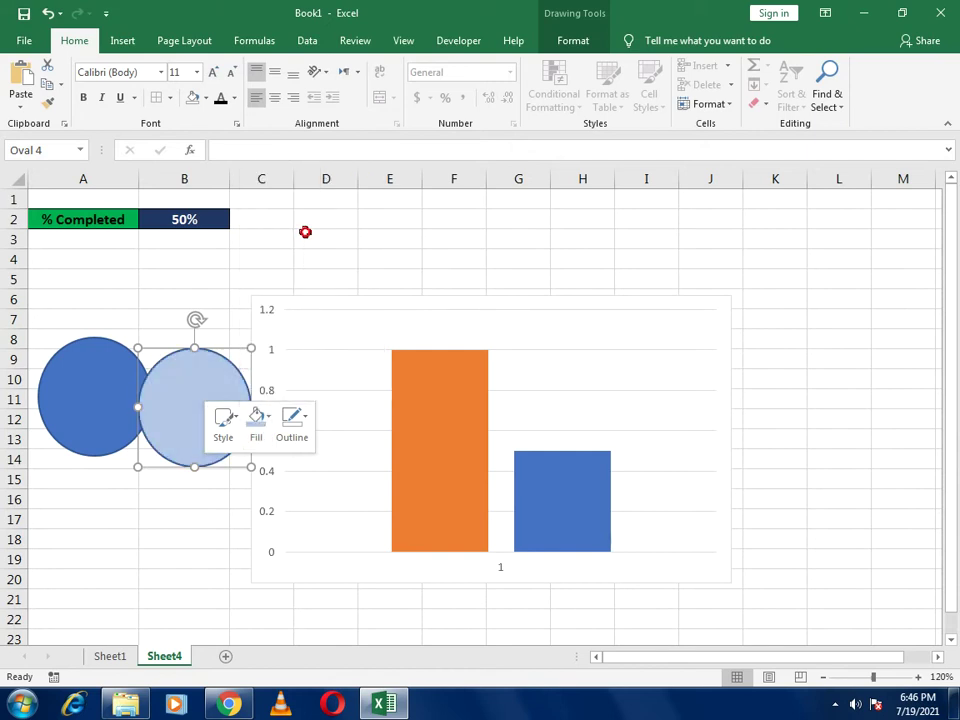
click(302, 418)
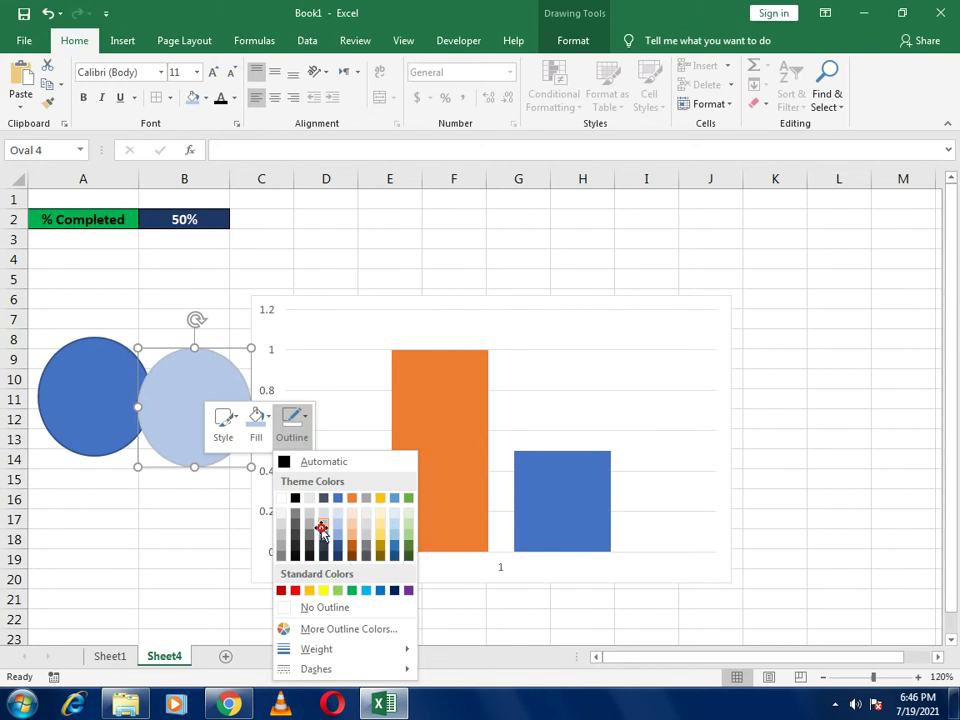
click(321, 529)
click(191, 527)
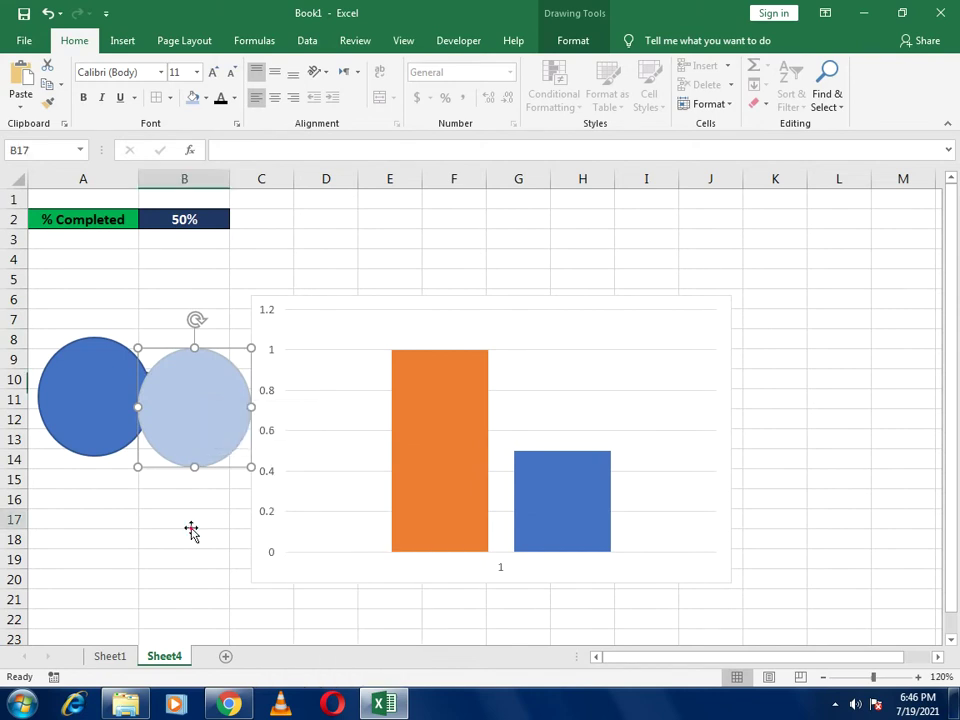
click(195, 438)
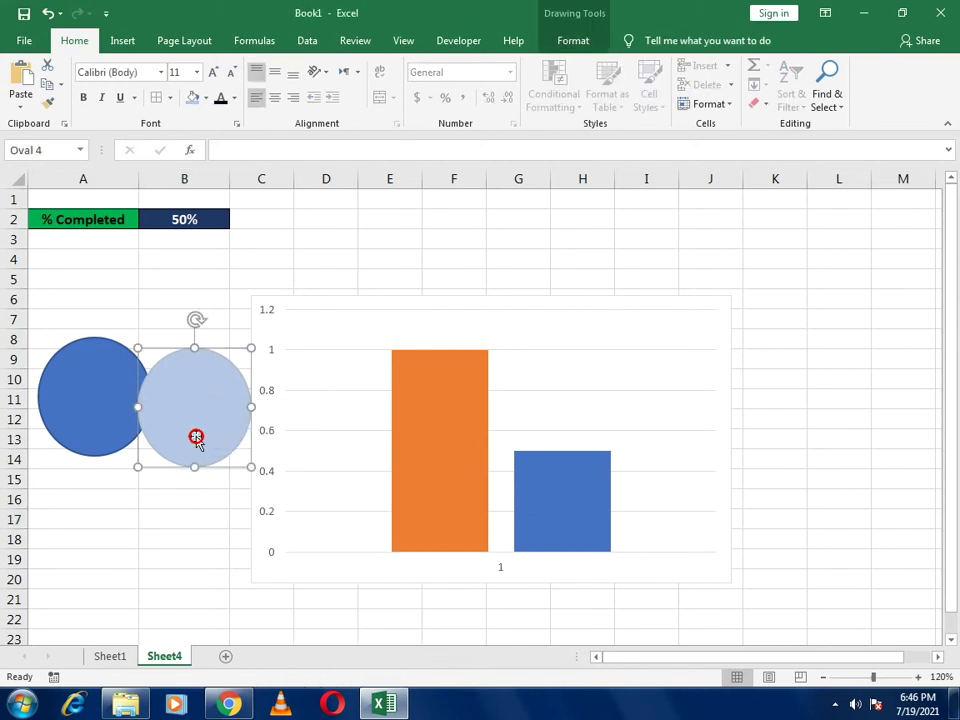
Paste the light-blue circle into the orange bar and the dark-blue circle into the blue bar
click(452, 456)
key(ctrl+v)
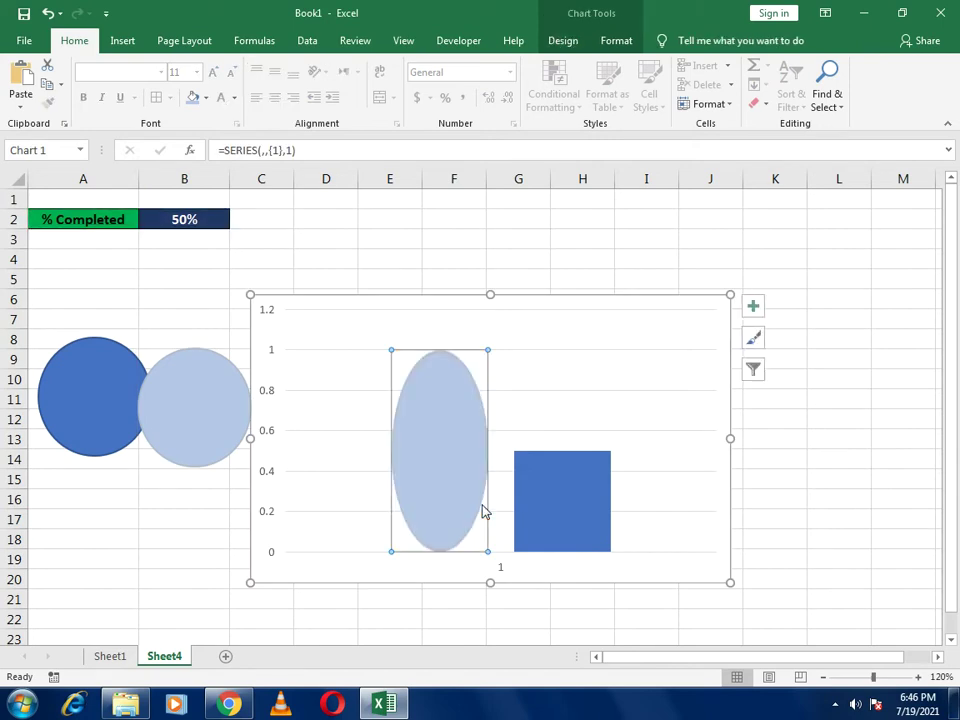
click(54, 381)
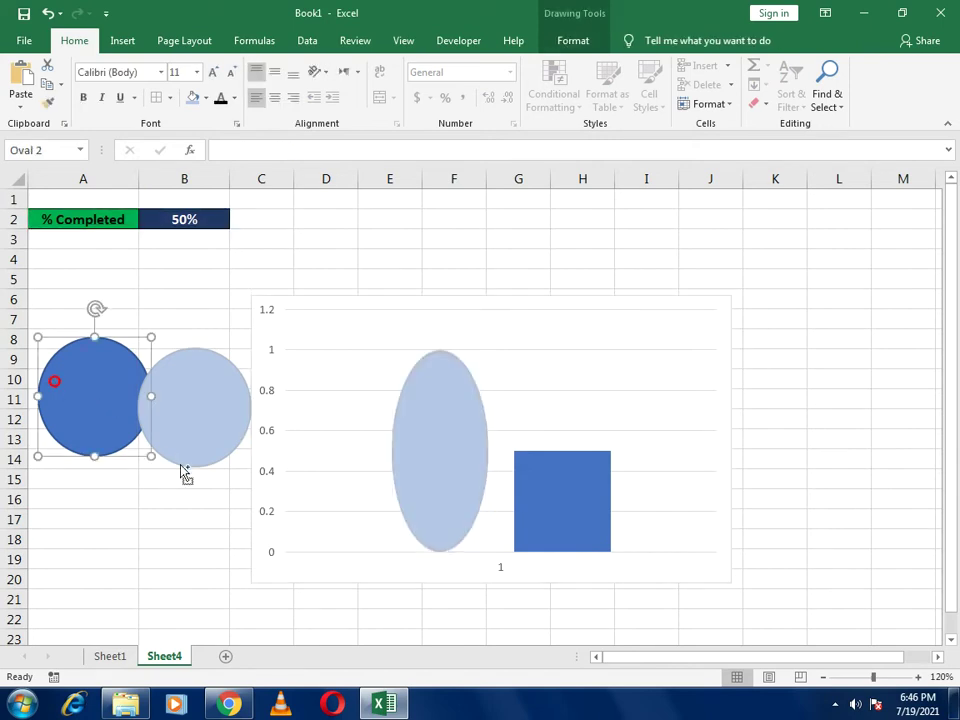
click(556, 511)
key(ctrl+v)
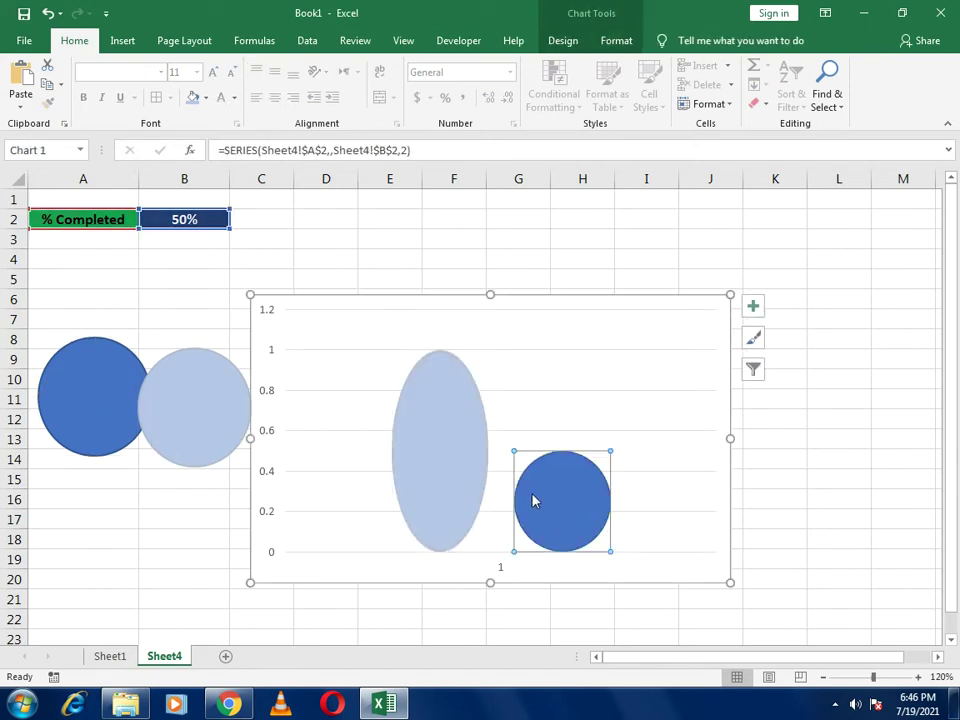
Delete both loose circles and select the dark-blue chart series
click(197, 437)
key(Delete)
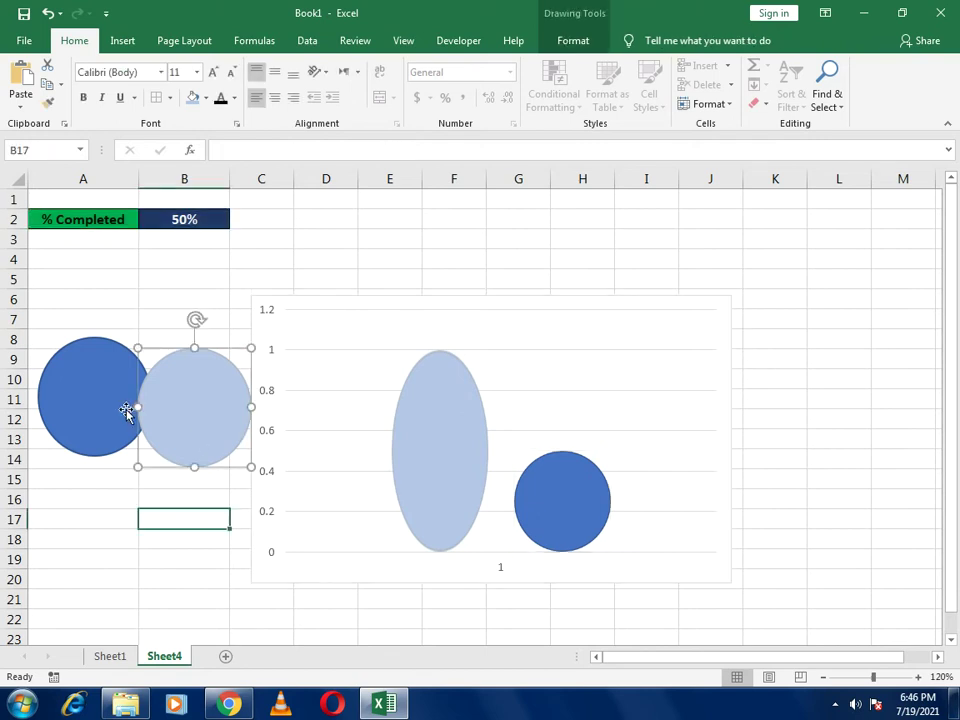
click(100, 402)
key(Delete)
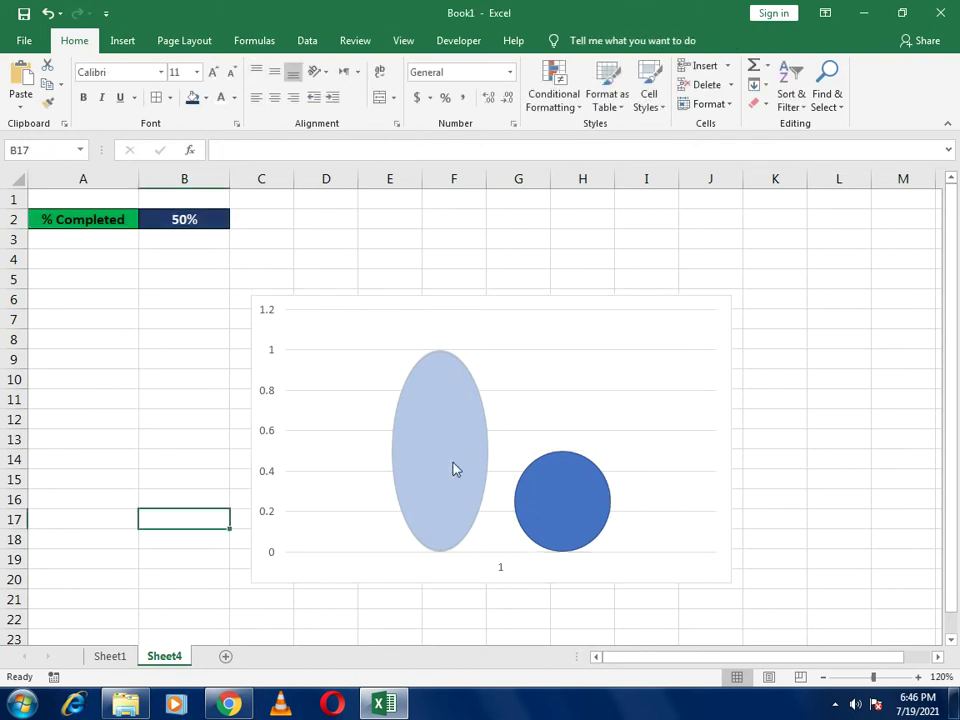
click(556, 520)
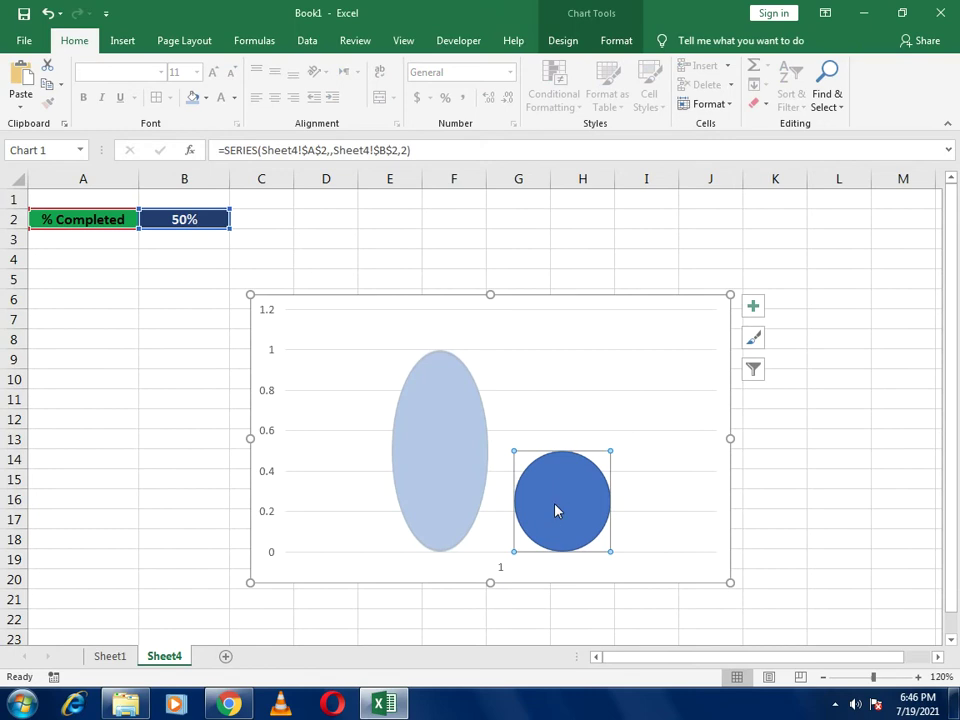
Set the % Completed series overlap to 100% and its picture fill to Stack and Scale with
right_click(557, 511)
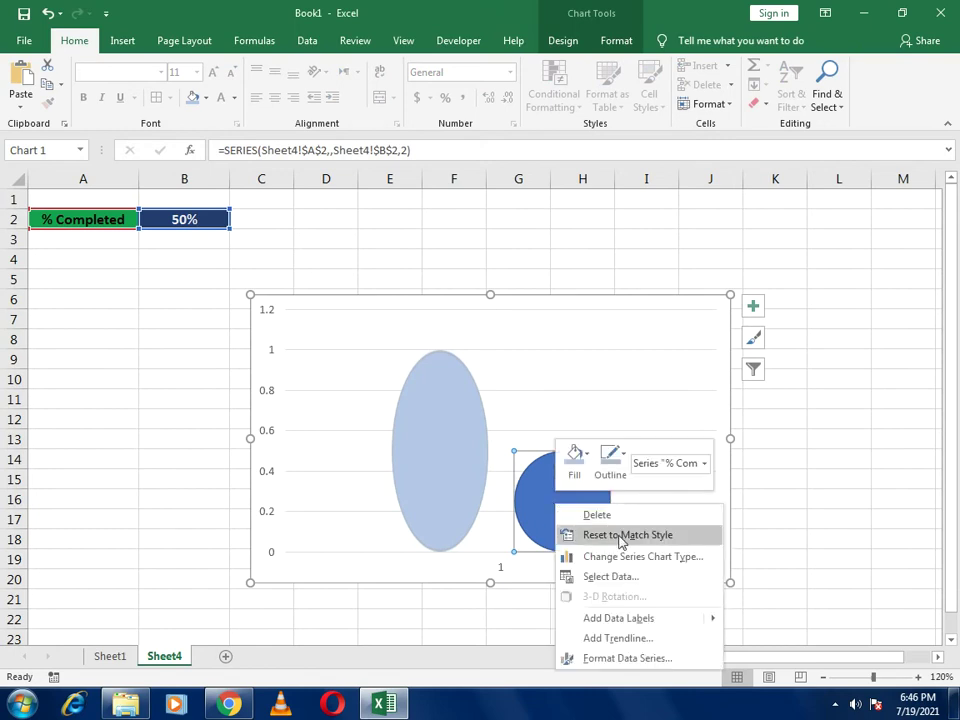
click(628, 658)
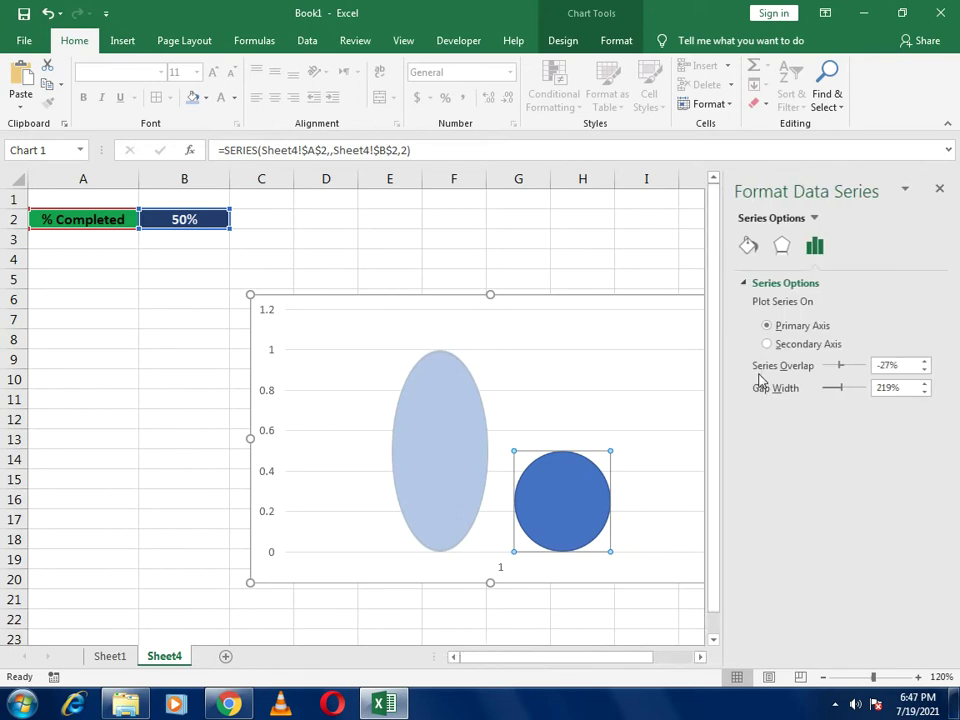
drag(840, 366, 876, 372)
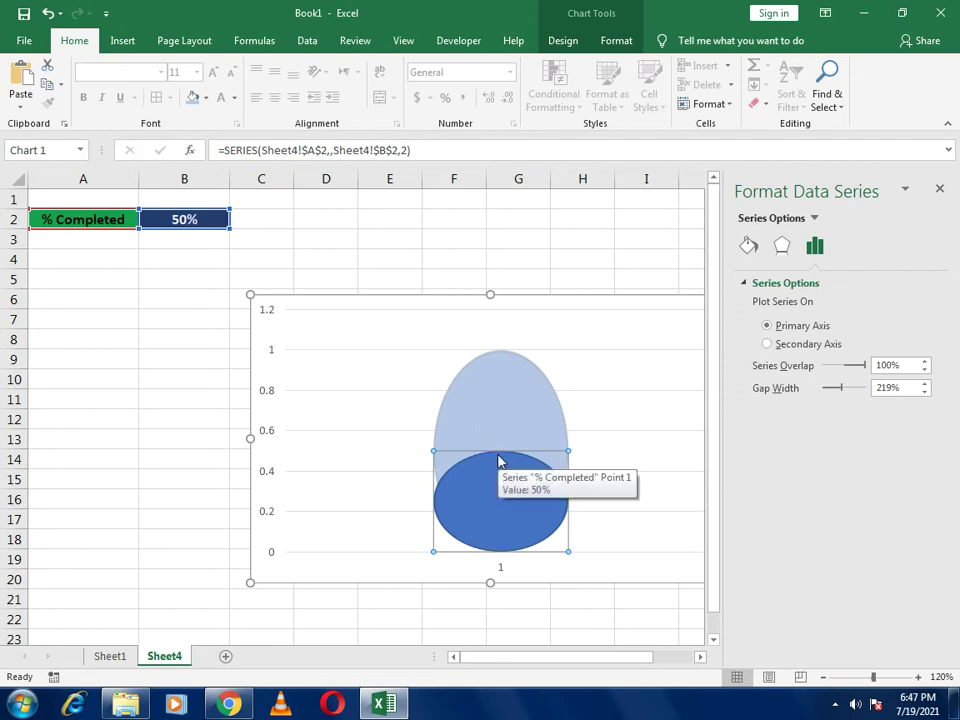
click(749, 247)
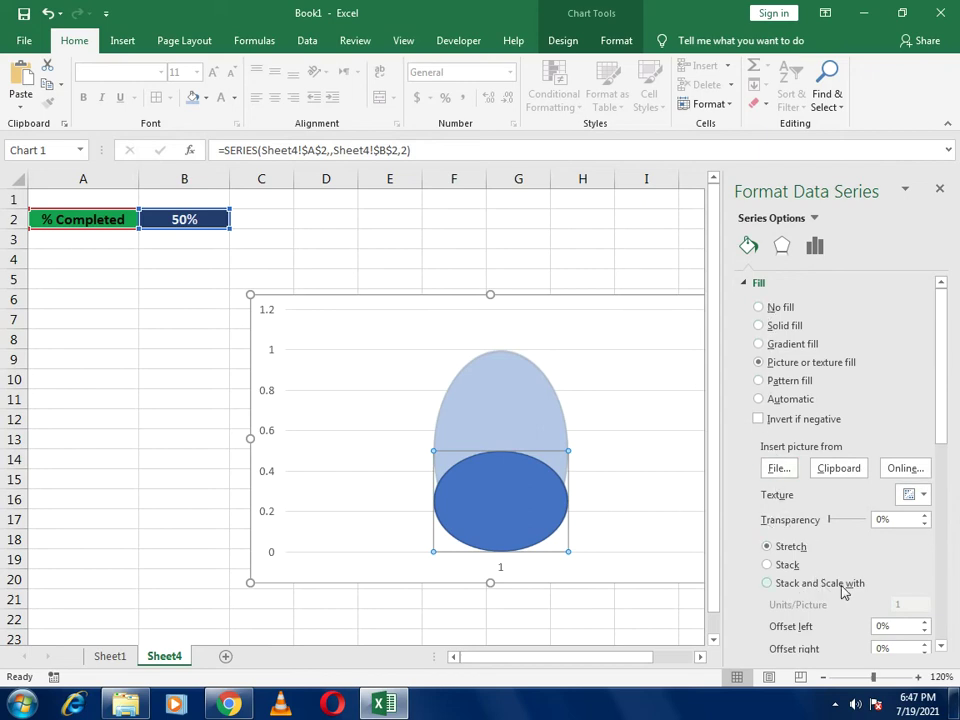
click(766, 585)
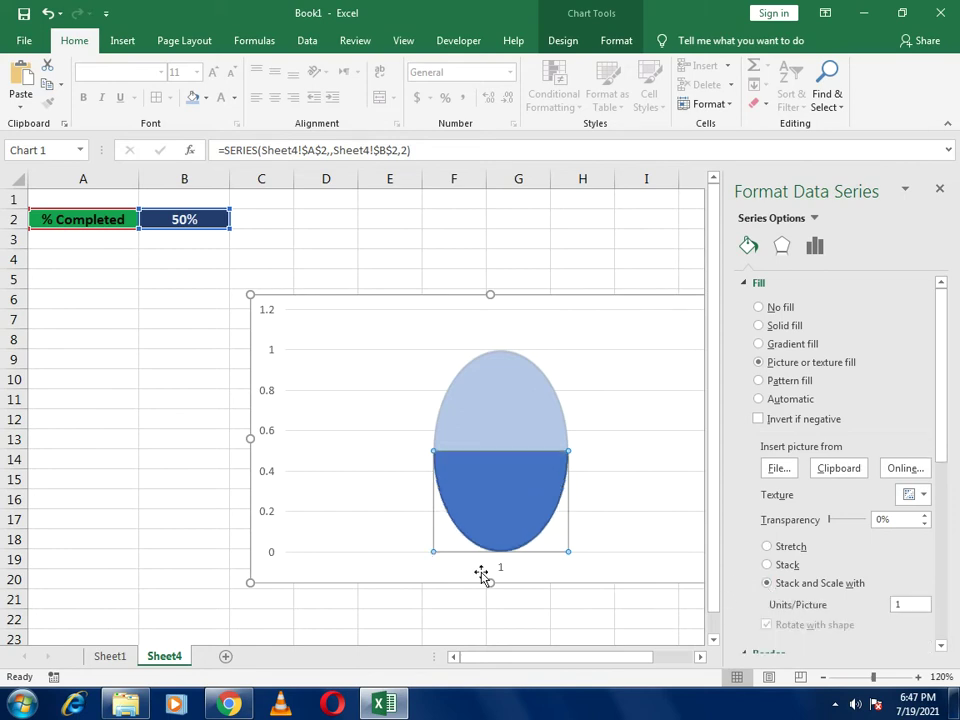
click(170, 513)
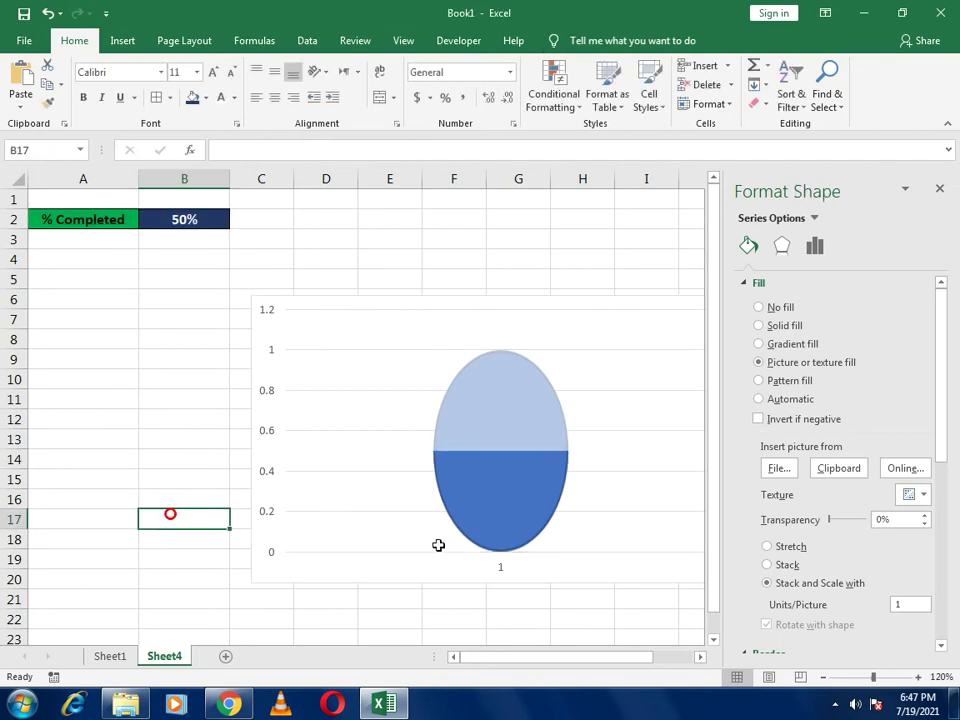
Delete the horizontal and vertical axes and close the Format Shape pane
click(501, 567)
key(Delete)
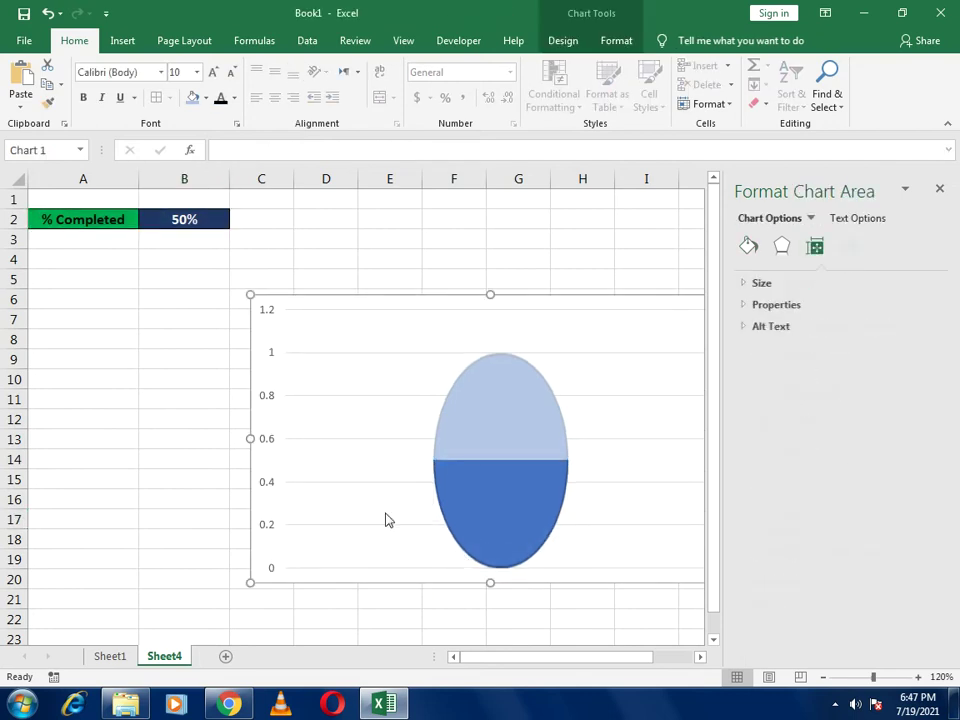
click(268, 397)
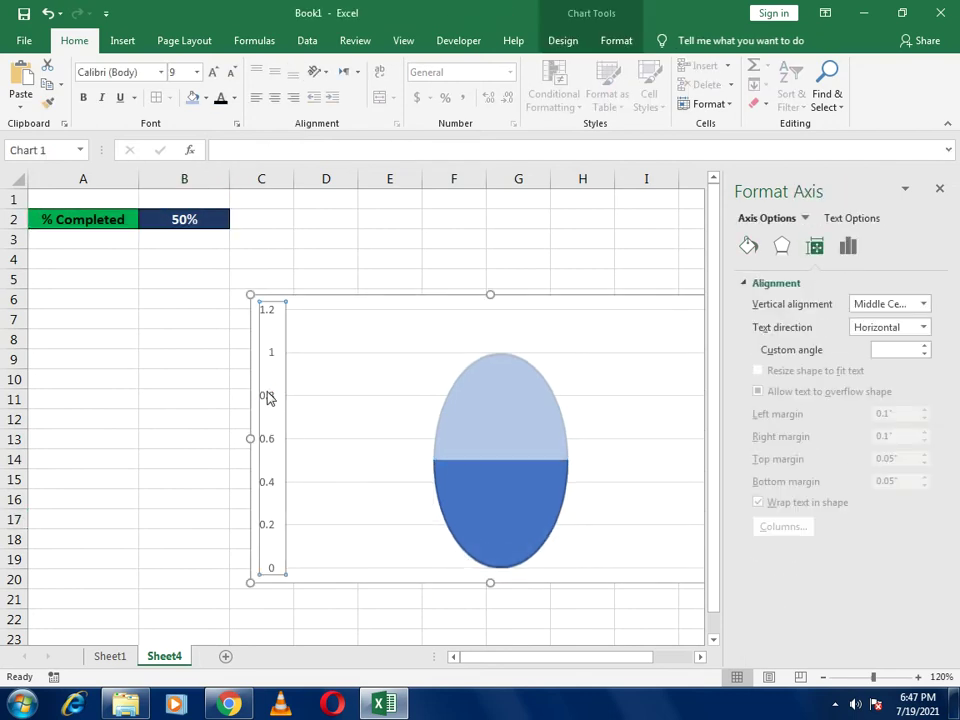
key(Delete)
click(557, 259)
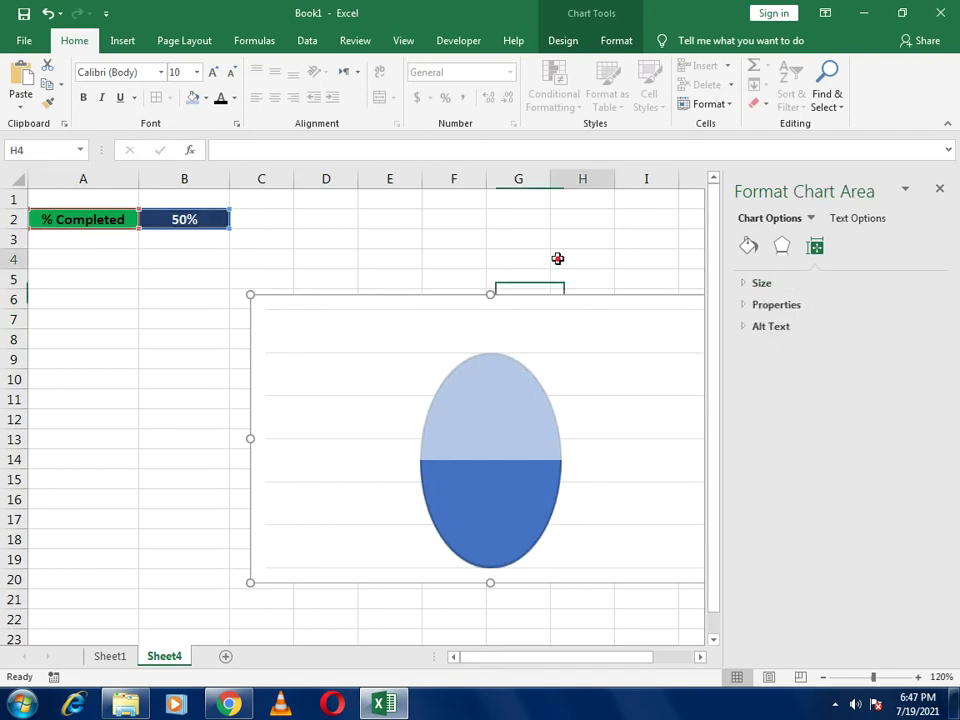
click(940, 190)
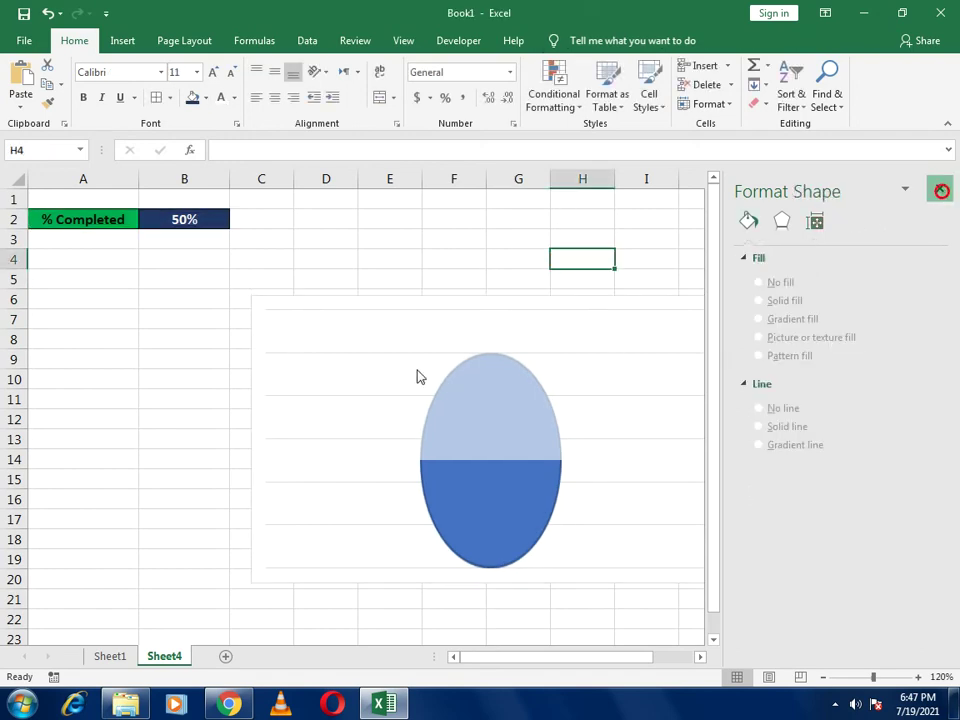
click(500, 444)
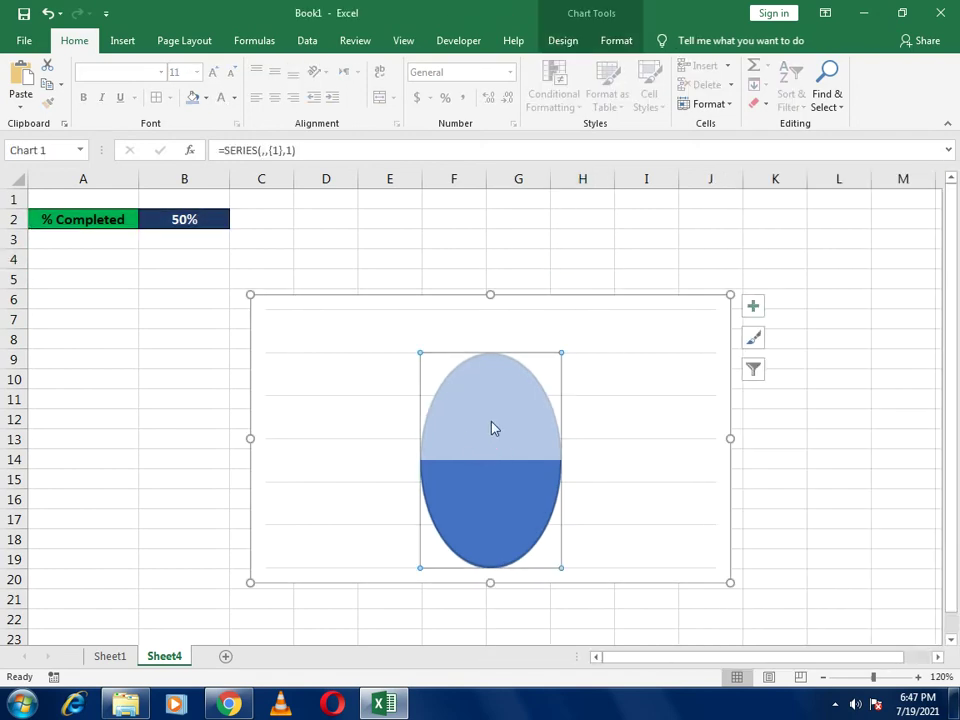
Draw a text box in the oval and link it to B2 with =Sheet4!$B$2
click(124, 44)
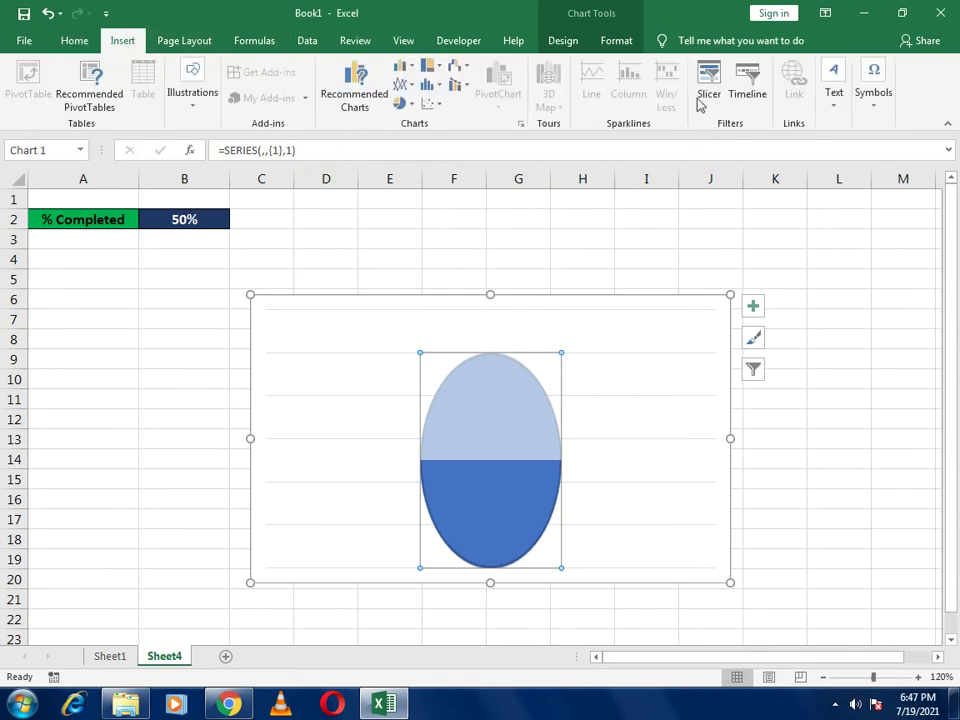
click(828, 114)
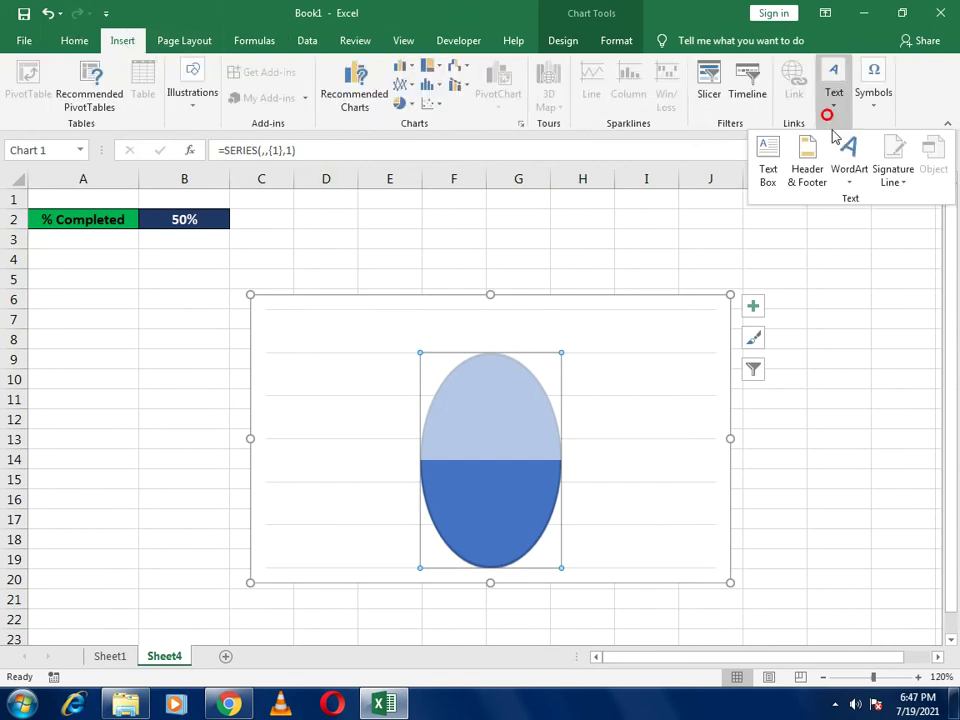
click(770, 175)
drag(448, 407, 529, 438)
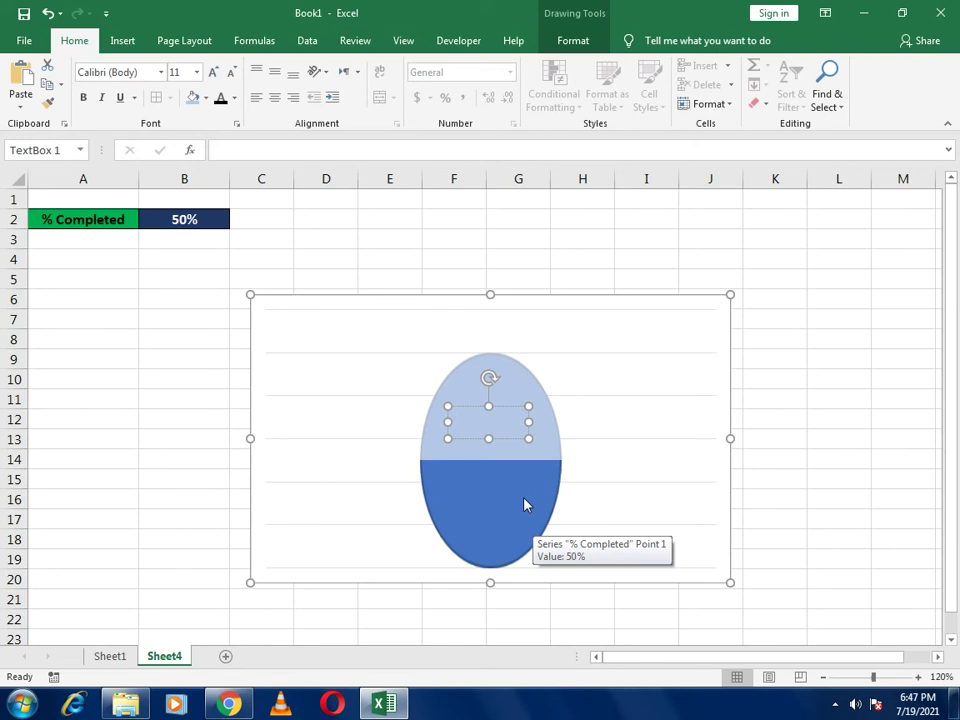
click(228, 154)
text(=)
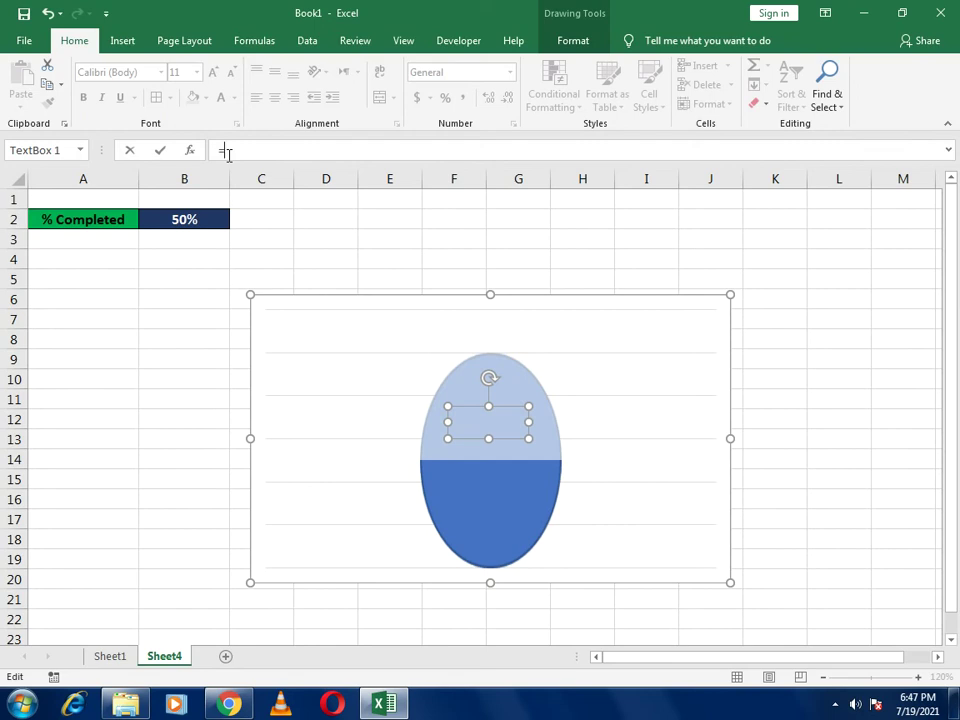
click(193, 220)
key(Return)
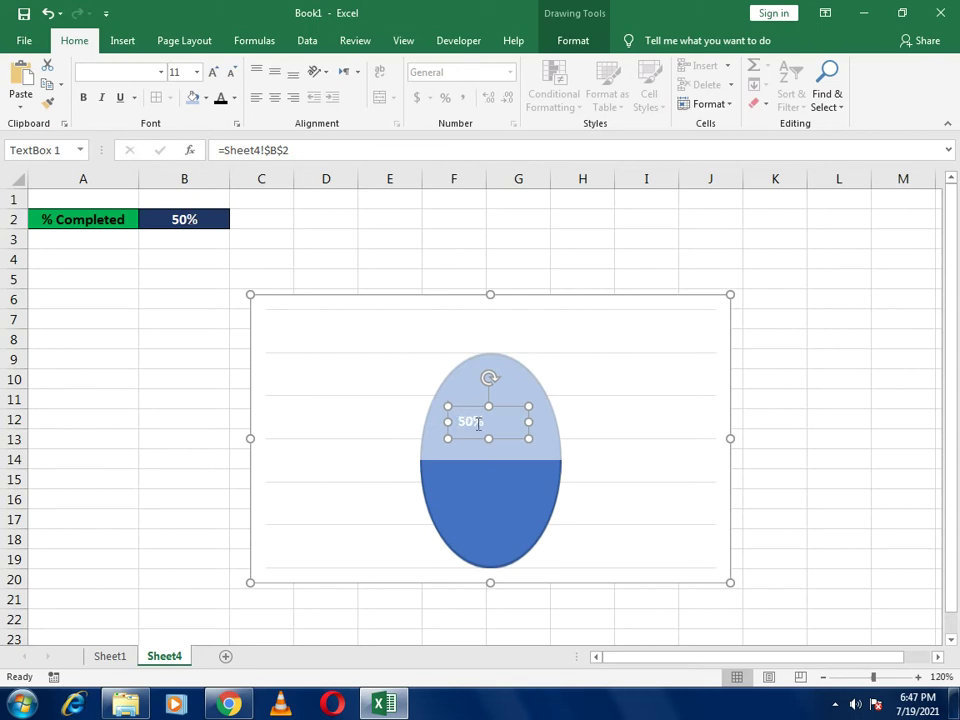
Centre the 50% label horizontally and vertically and enlarge it to 24 point
click(275, 98)
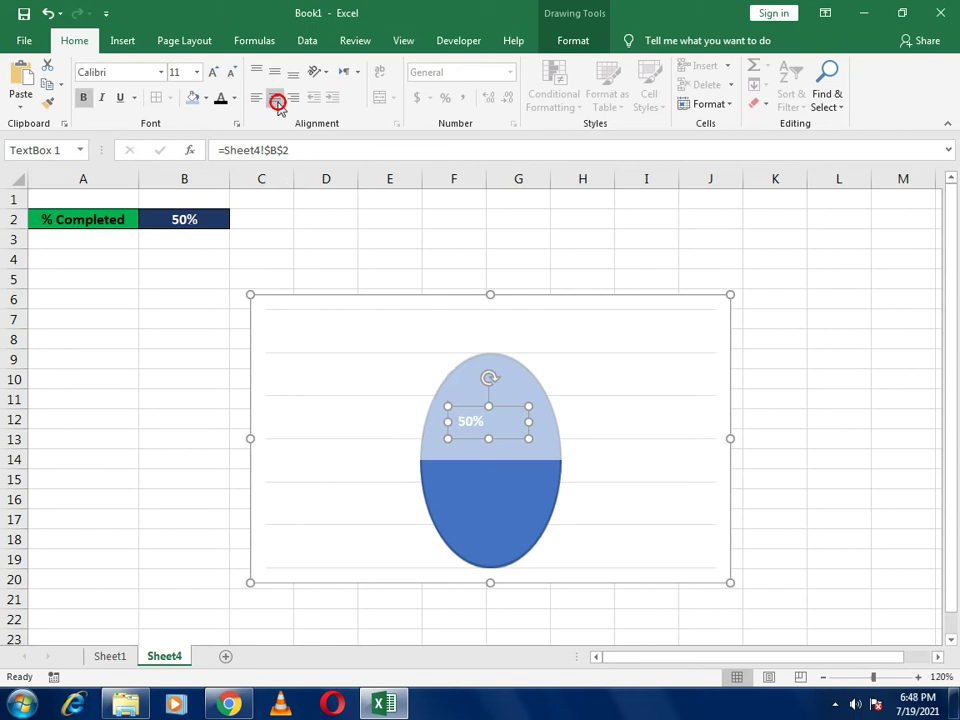
click(508, 429)
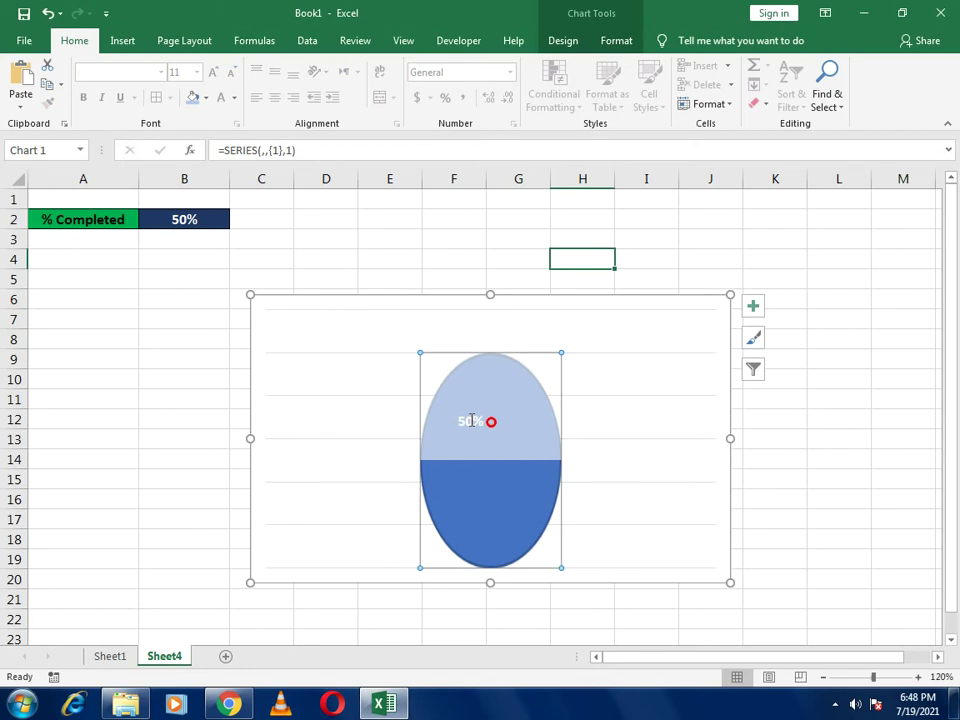
click(472, 421)
click(507, 407)
click(271, 97)
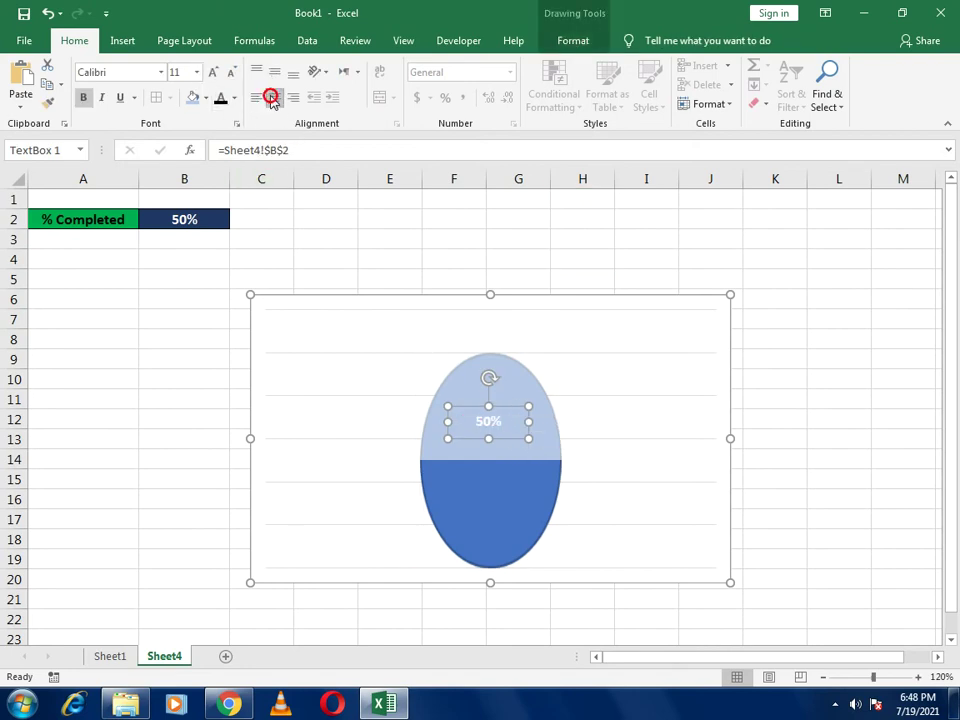
click(272, 72)
click(211, 74)
click(211, 74)
click(211, 74)
click(211, 74)
click(211, 74)
click(211, 74)
click(211, 74)
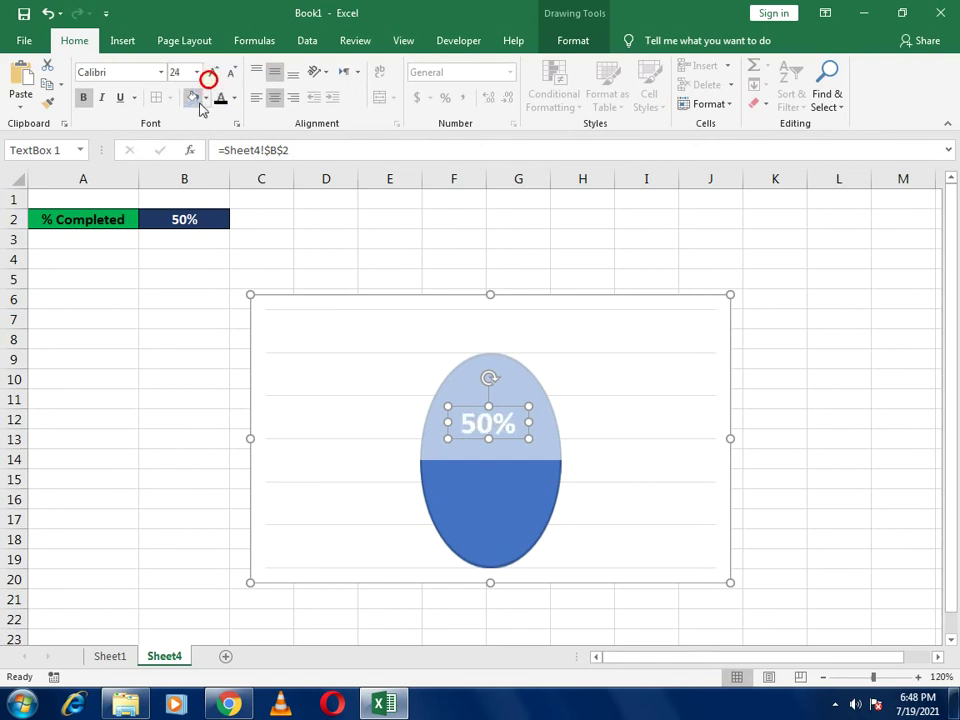
Make the label black at 36 point, widen its box and centre it in the oval
click(206, 97)
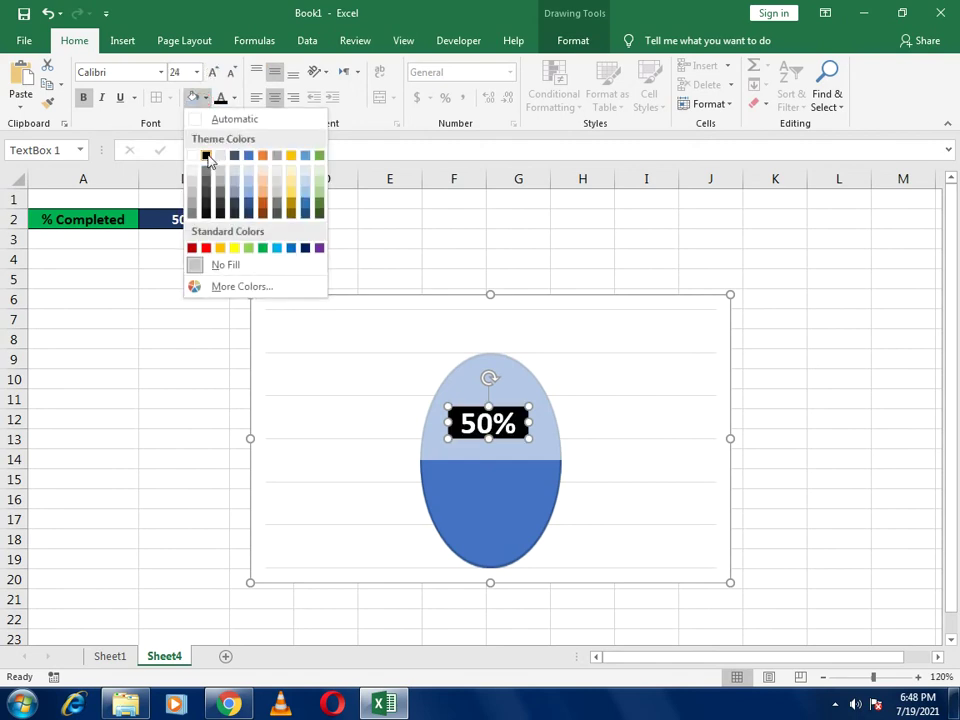
click(233, 97)
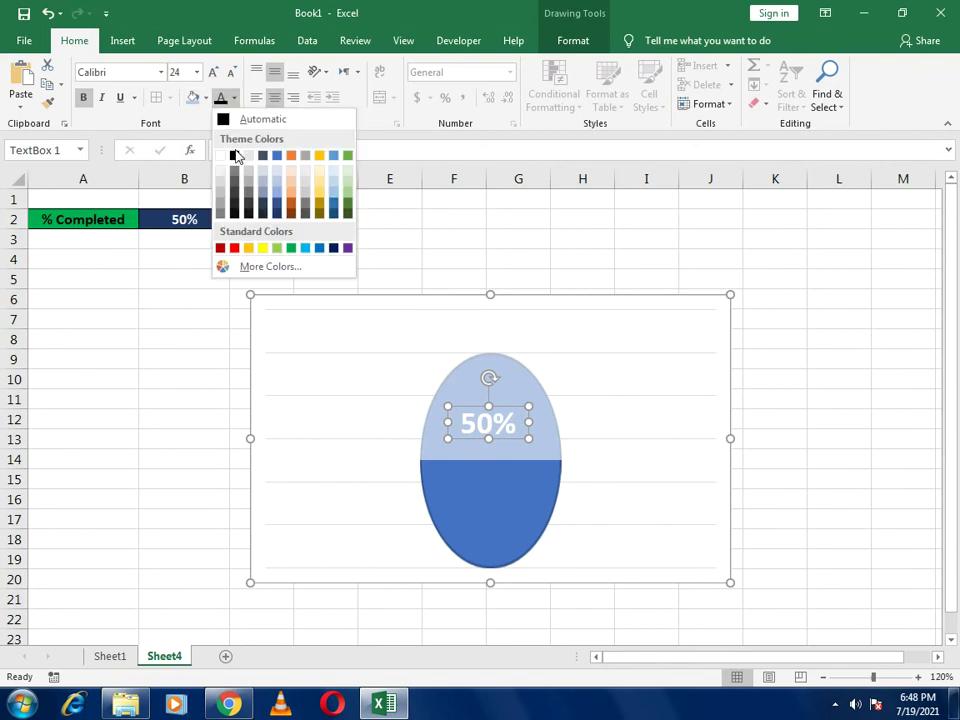
click(235, 156)
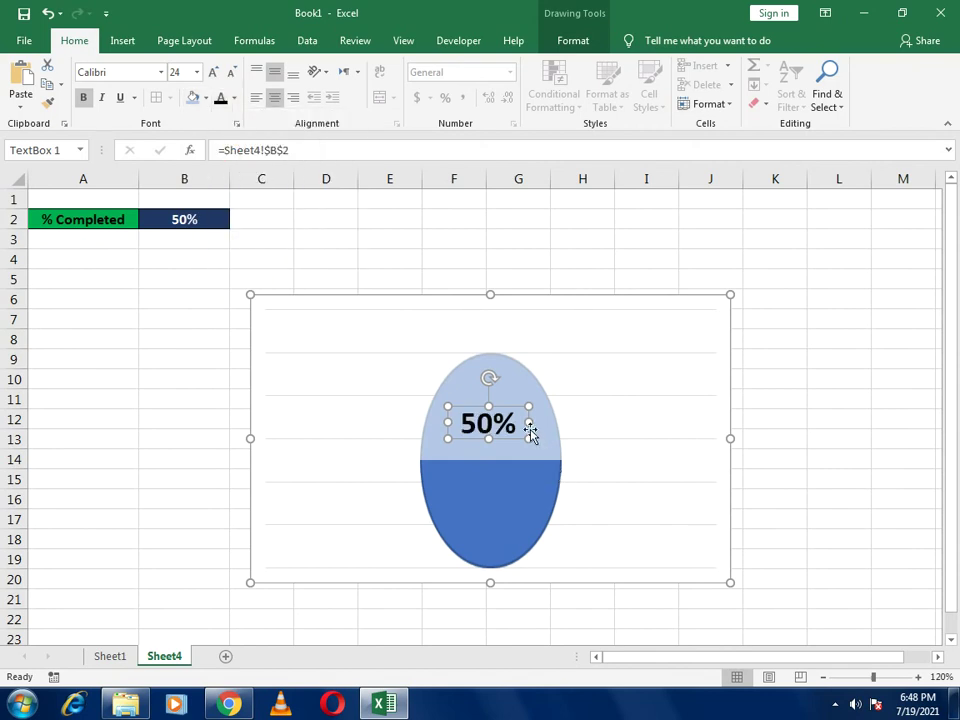
click(213, 72)
click(213, 72)
click(213, 72)
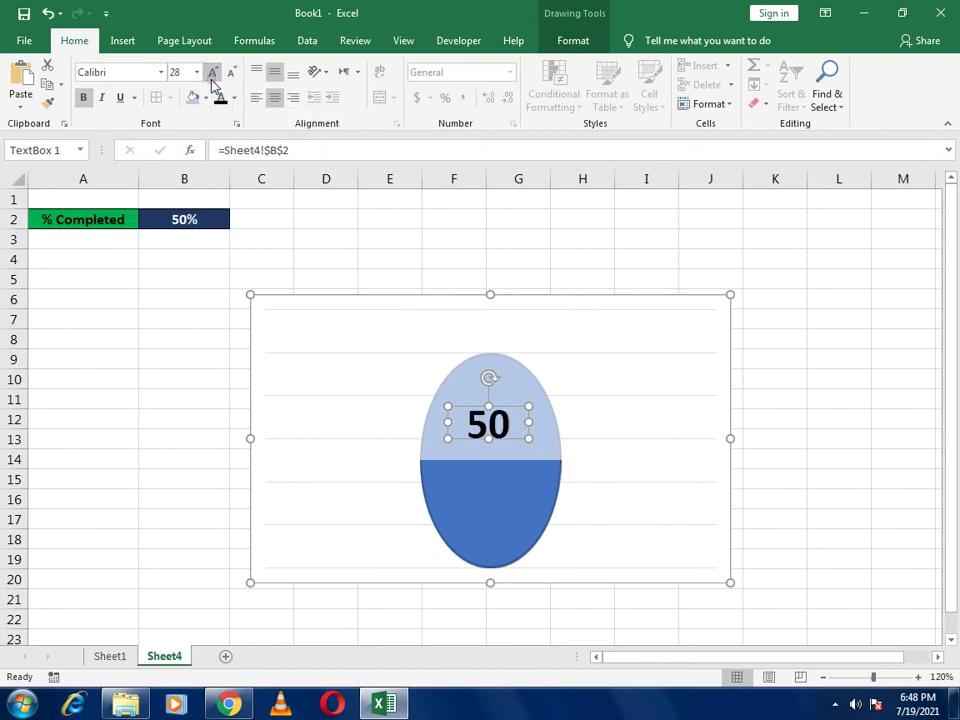
drag(528, 422, 508, 428)
click(507, 441)
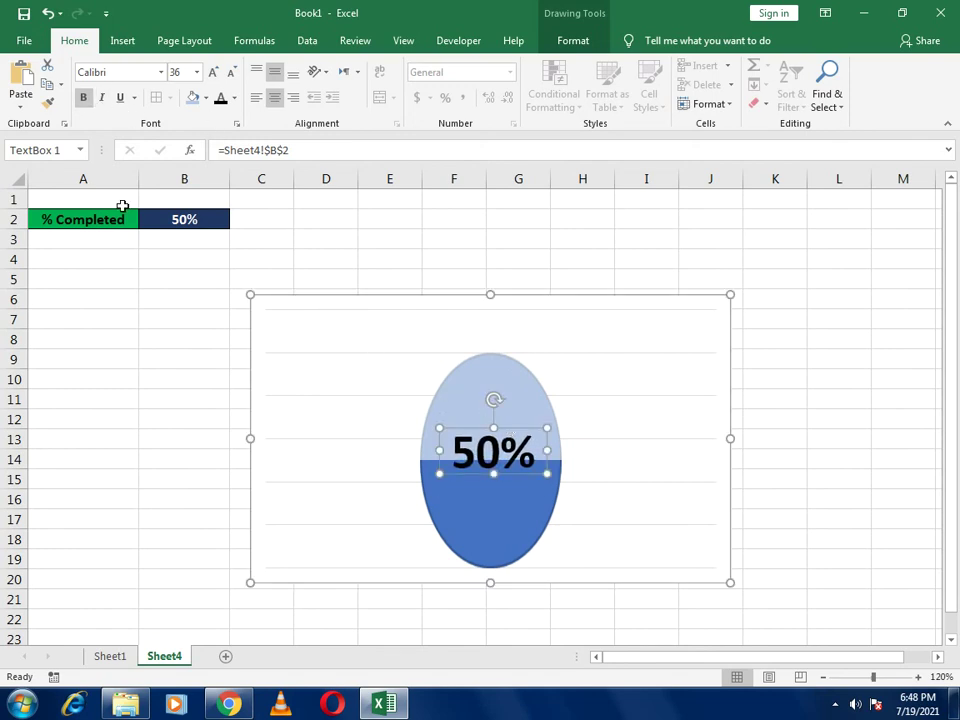
click(326, 238)
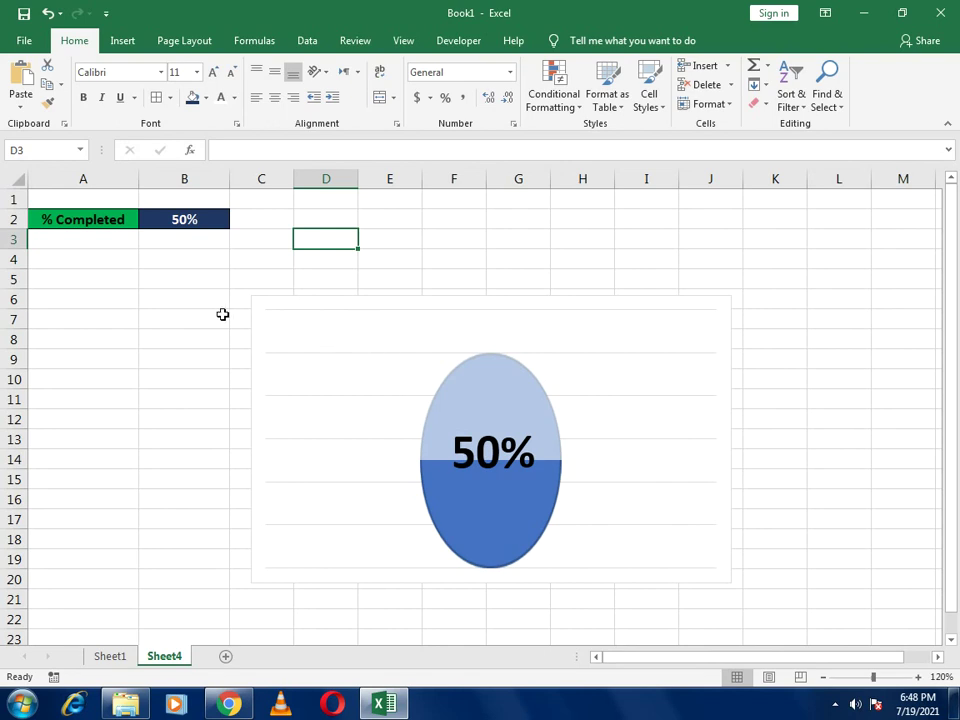
click(222, 313)
click(185, 218)
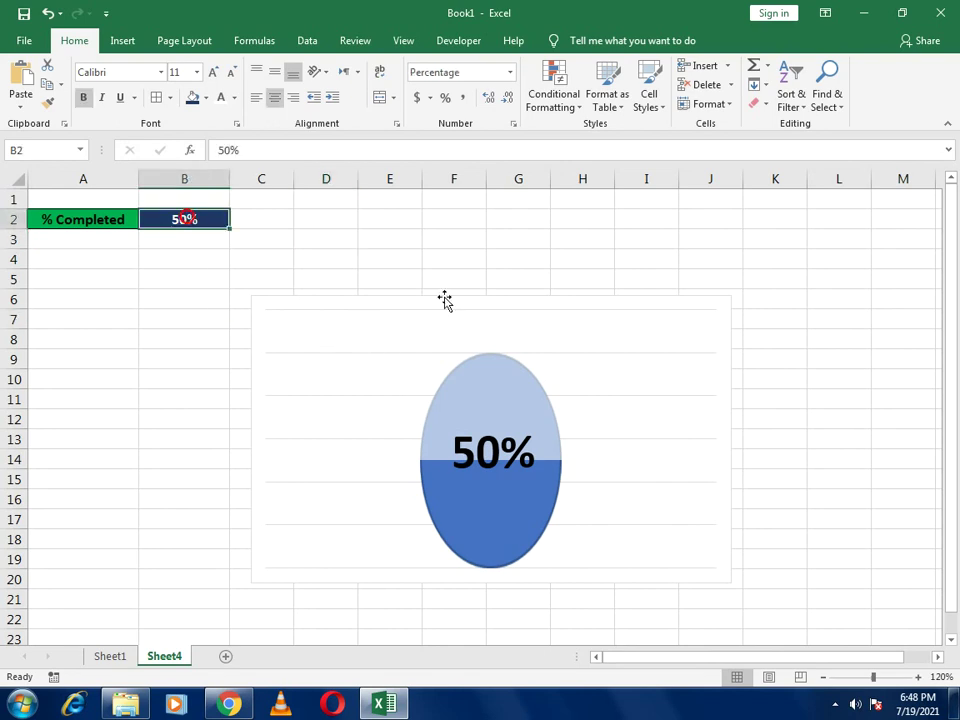
text(60)
key(Return)
key(Up)
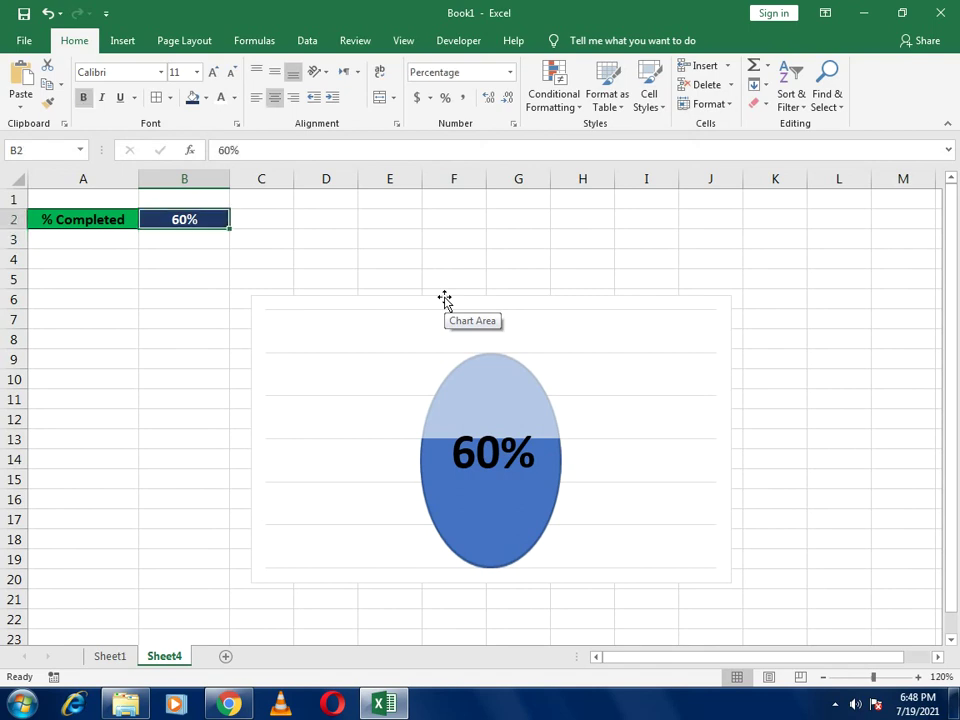
text(80)
key(Return)
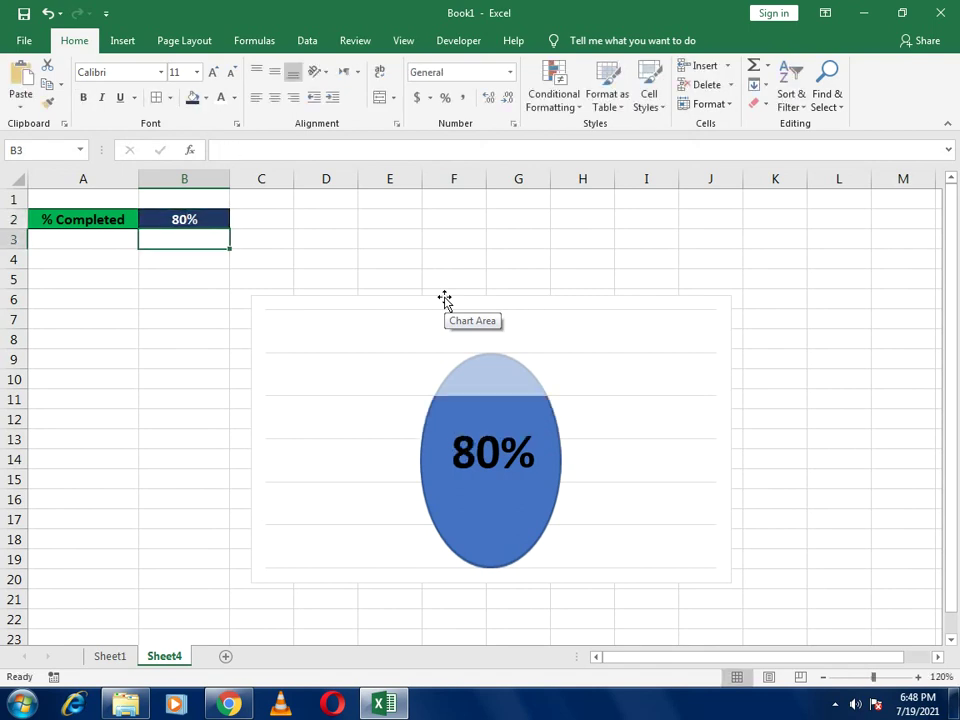
click(210, 220)
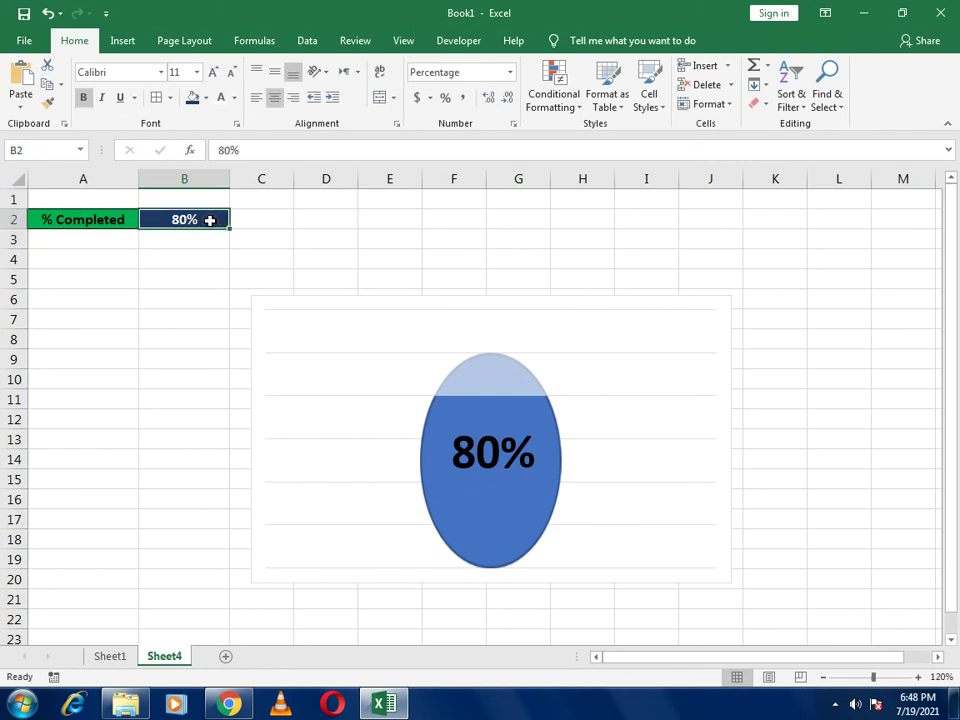
text(19)
key(Return)
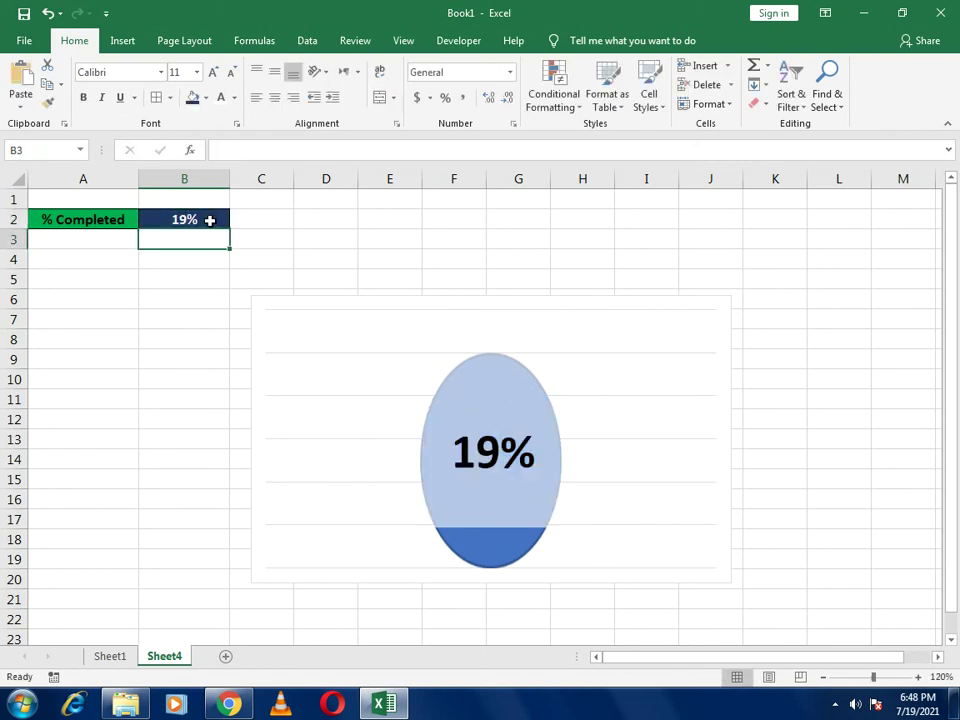
click(210, 220)
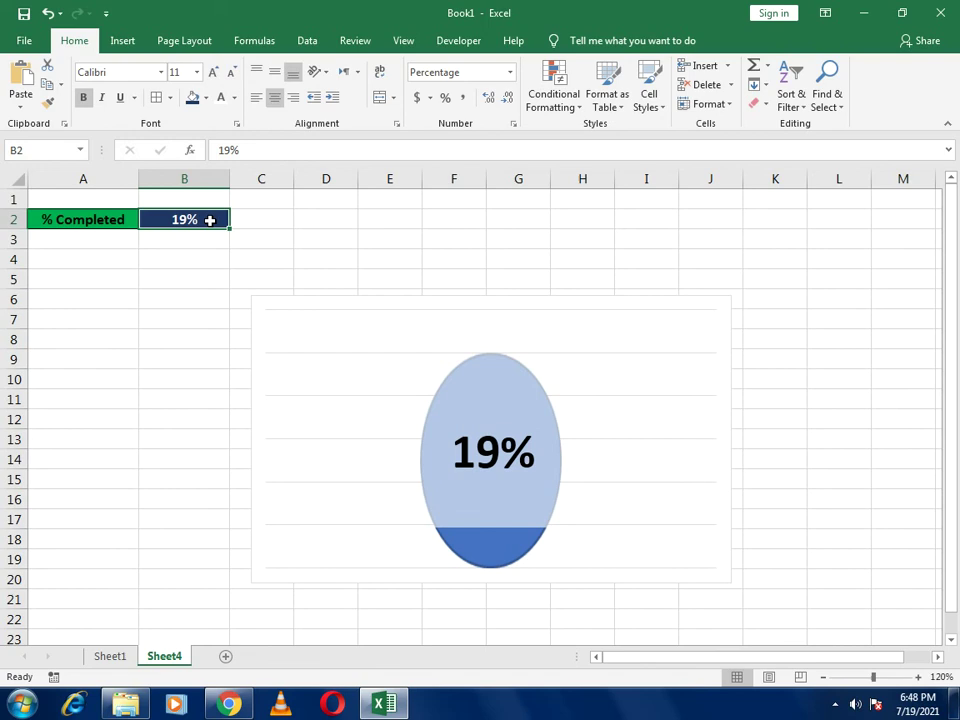
text(40)
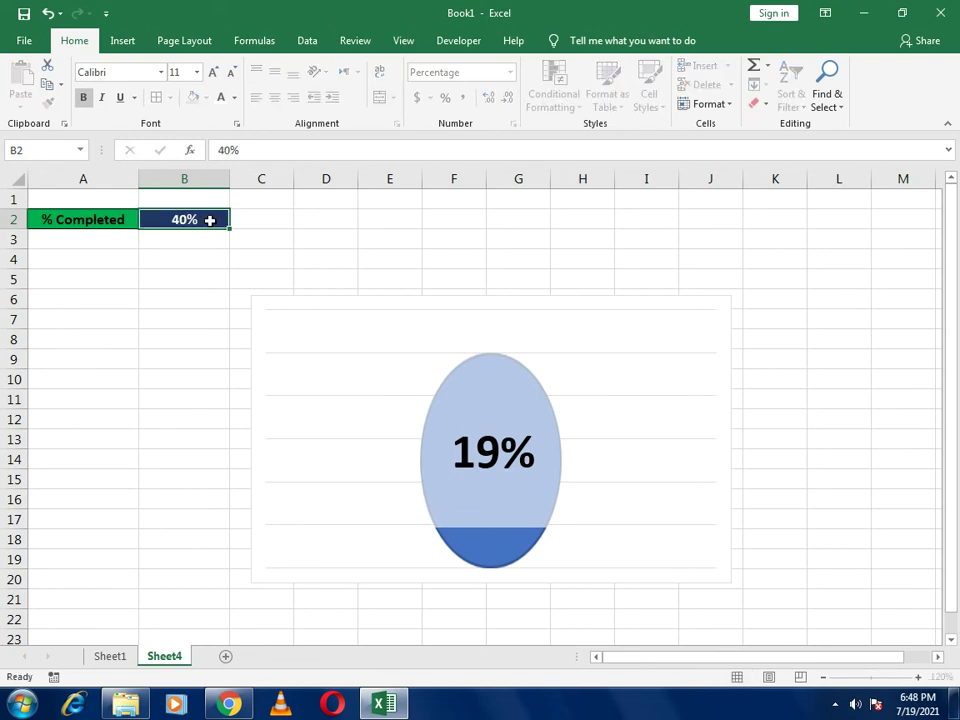
key(Return)
click(210, 220)
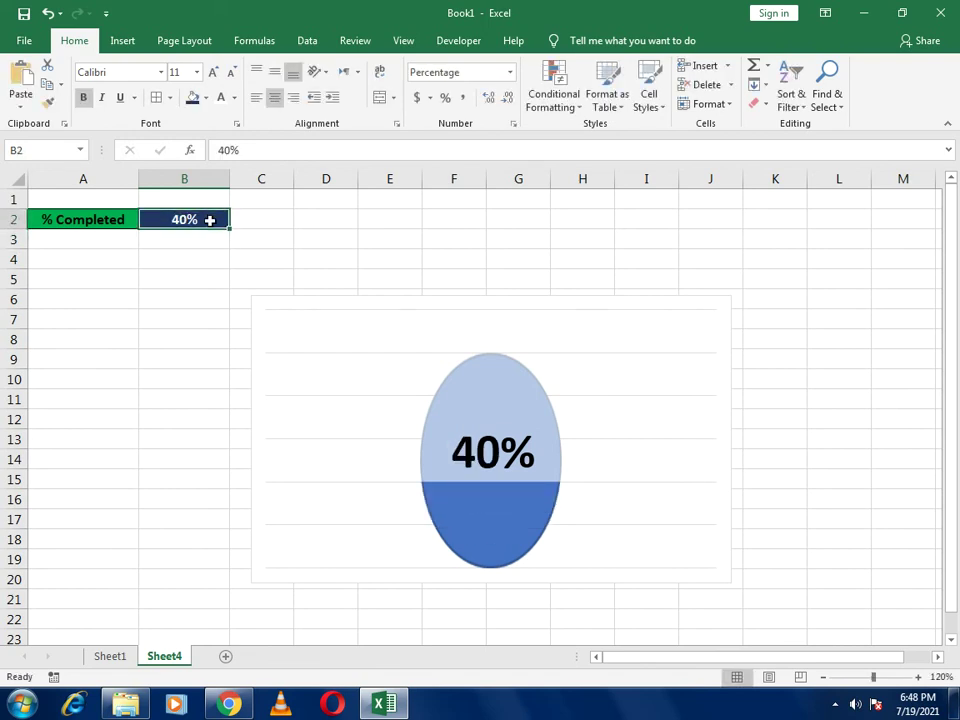
text(50)
key(Return)
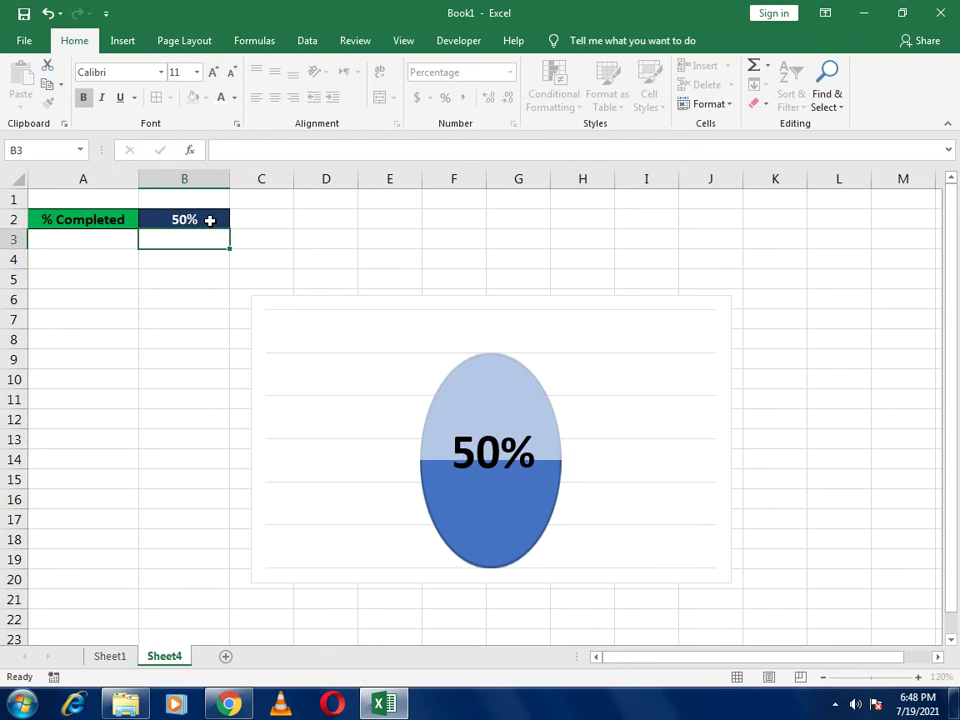